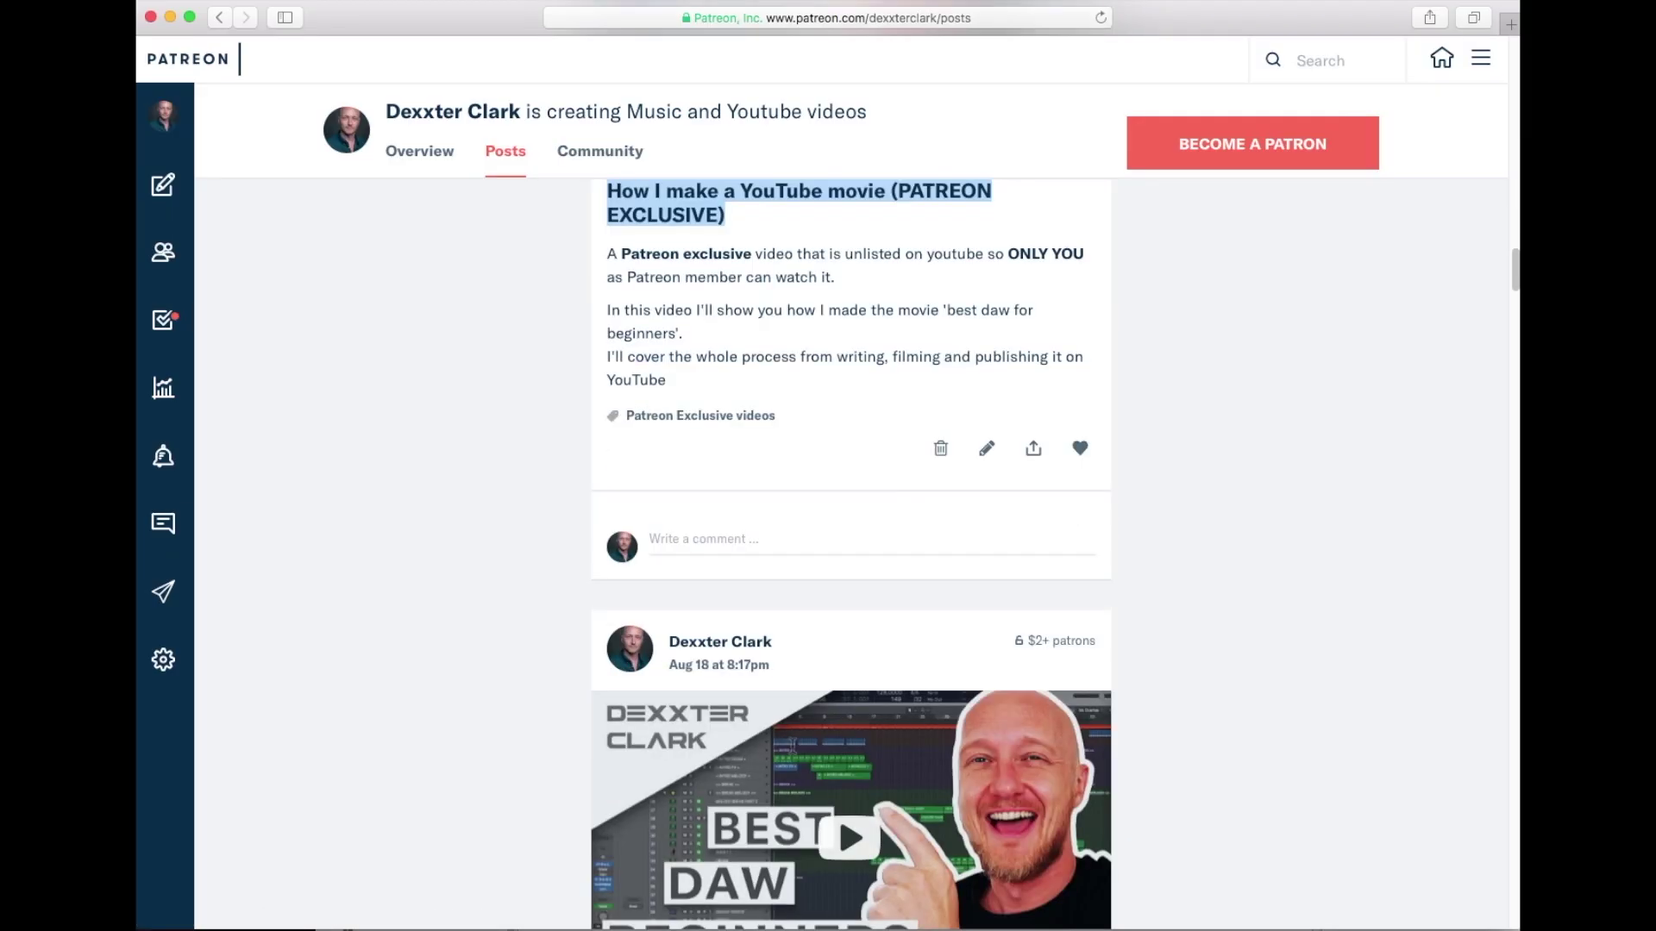
pyautogui.scroll(-20, 792, 744)
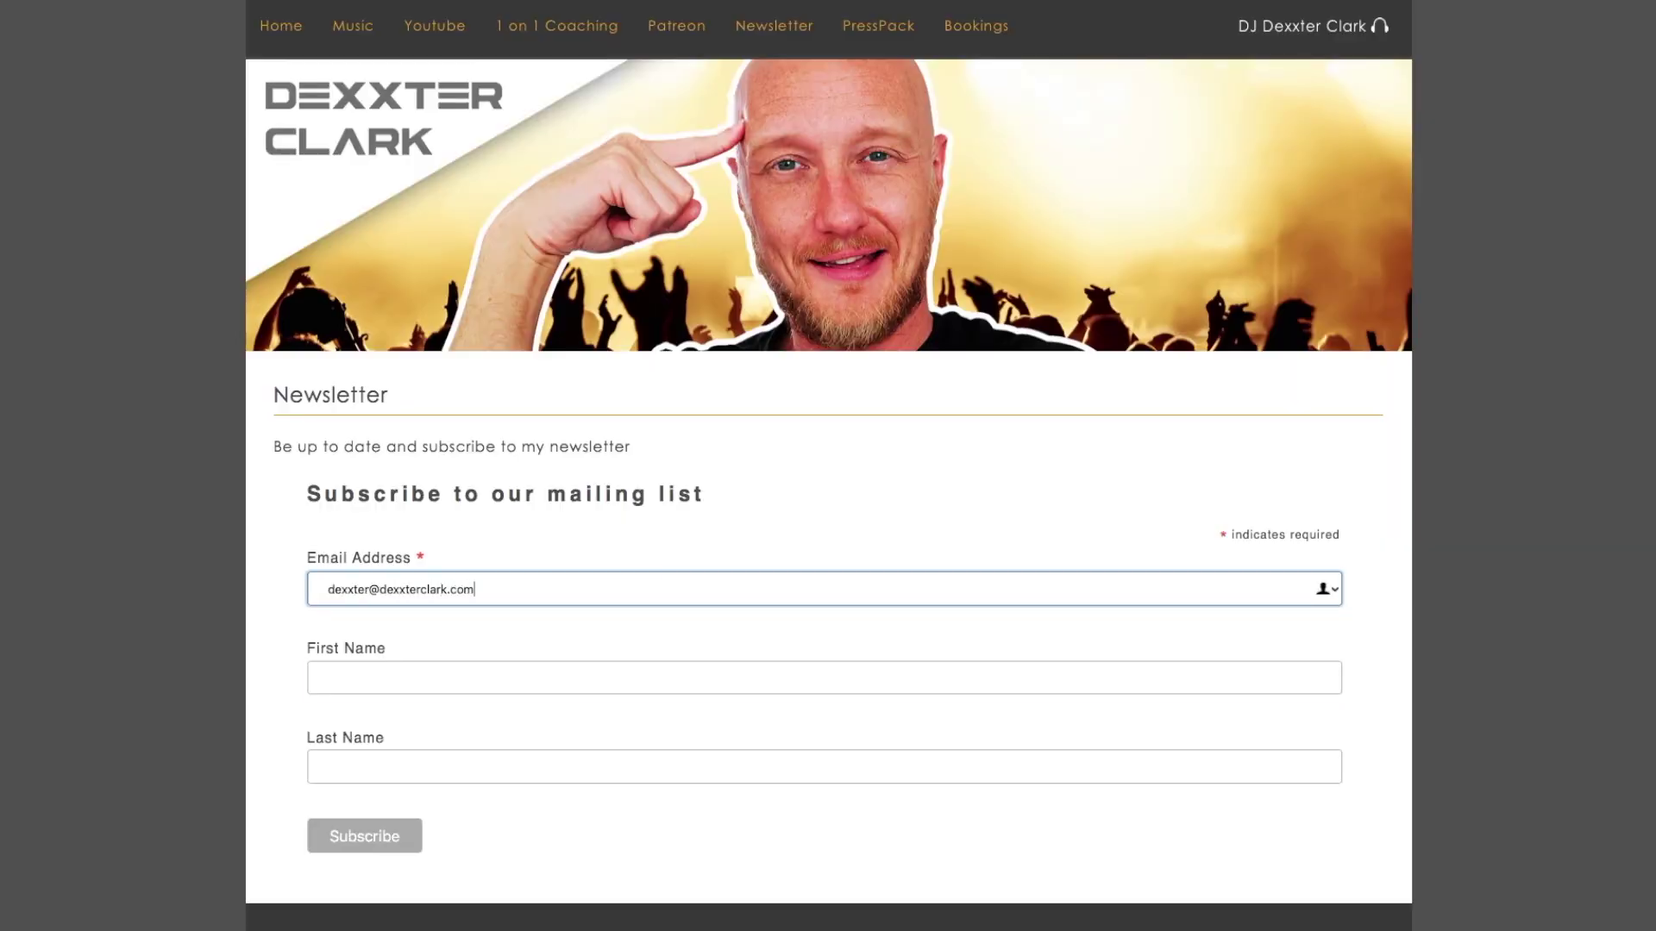
# - Fill in the subscriber's first and last name and submit the newsletter signup form
pyautogui.press('Tab')
pyautogui.press('Tab')
pyautogui.click(377, 837)
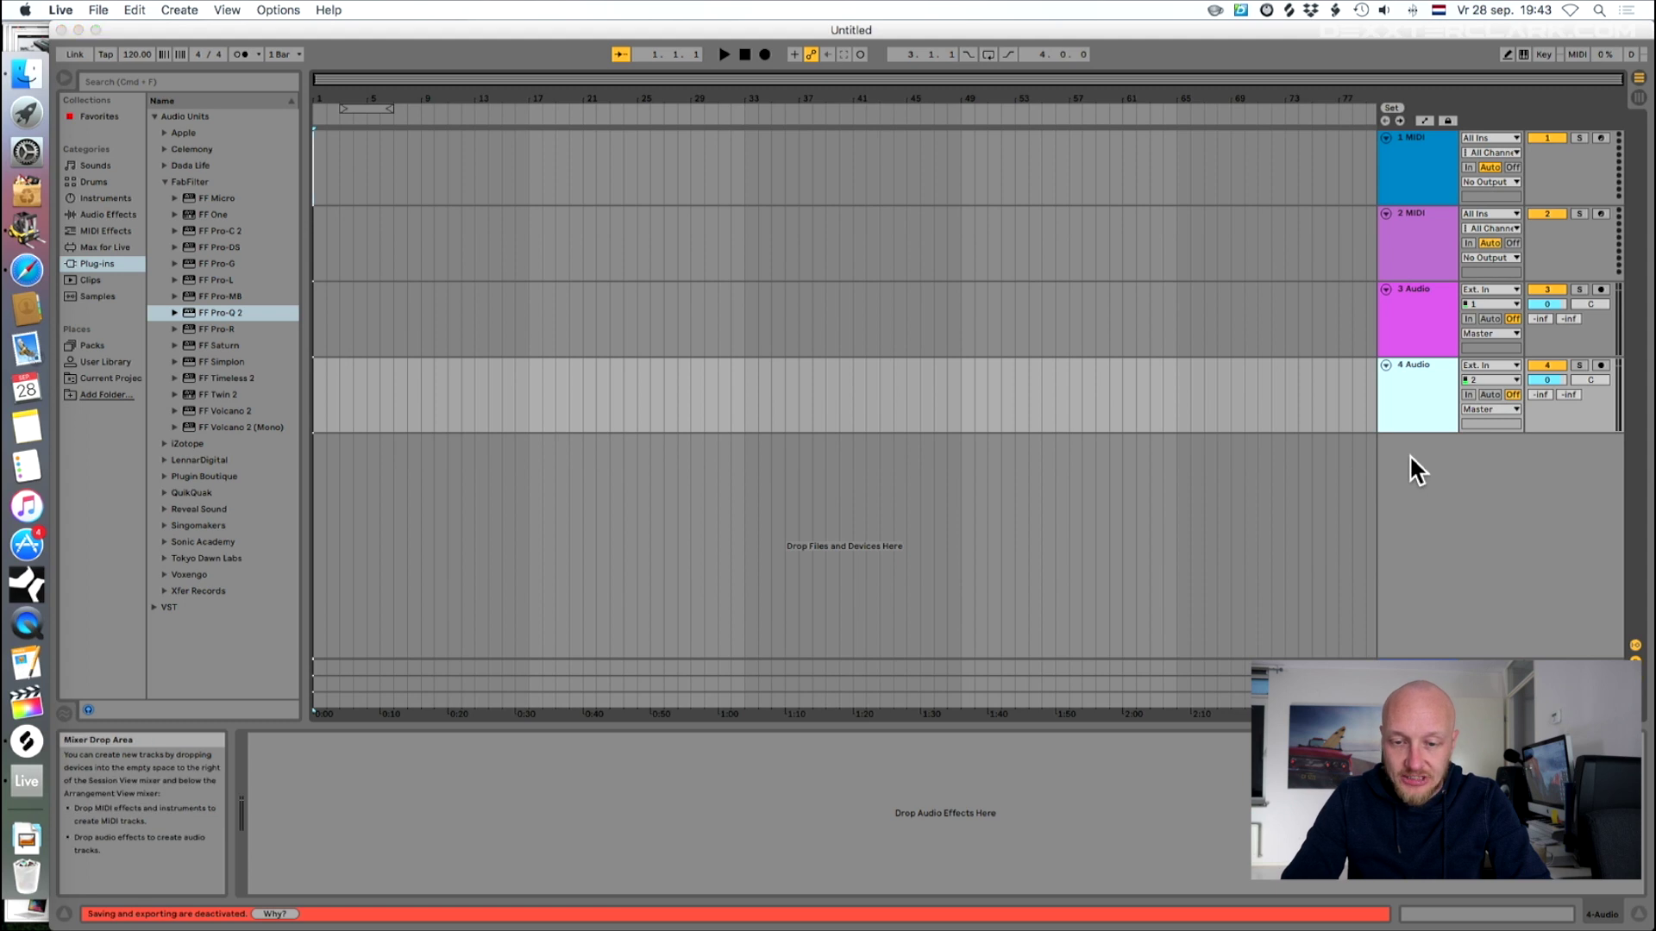
# - Insert two new audio tracks into the set
pyautogui.rightClick(1414, 464)
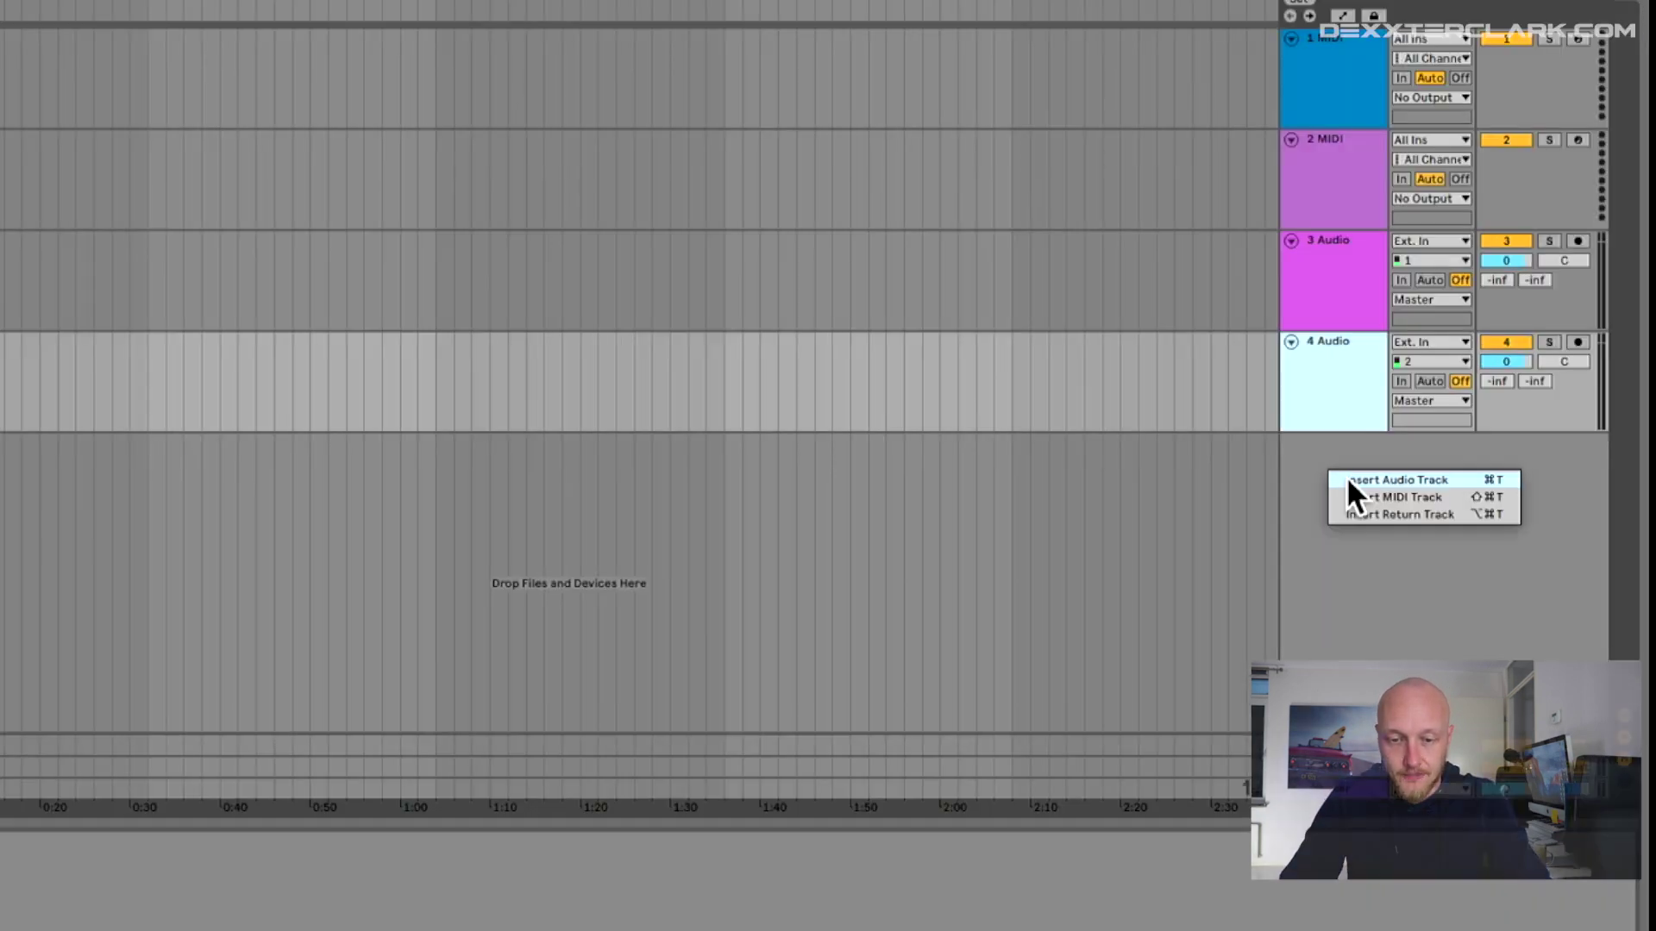
pyautogui.click(1430, 470)
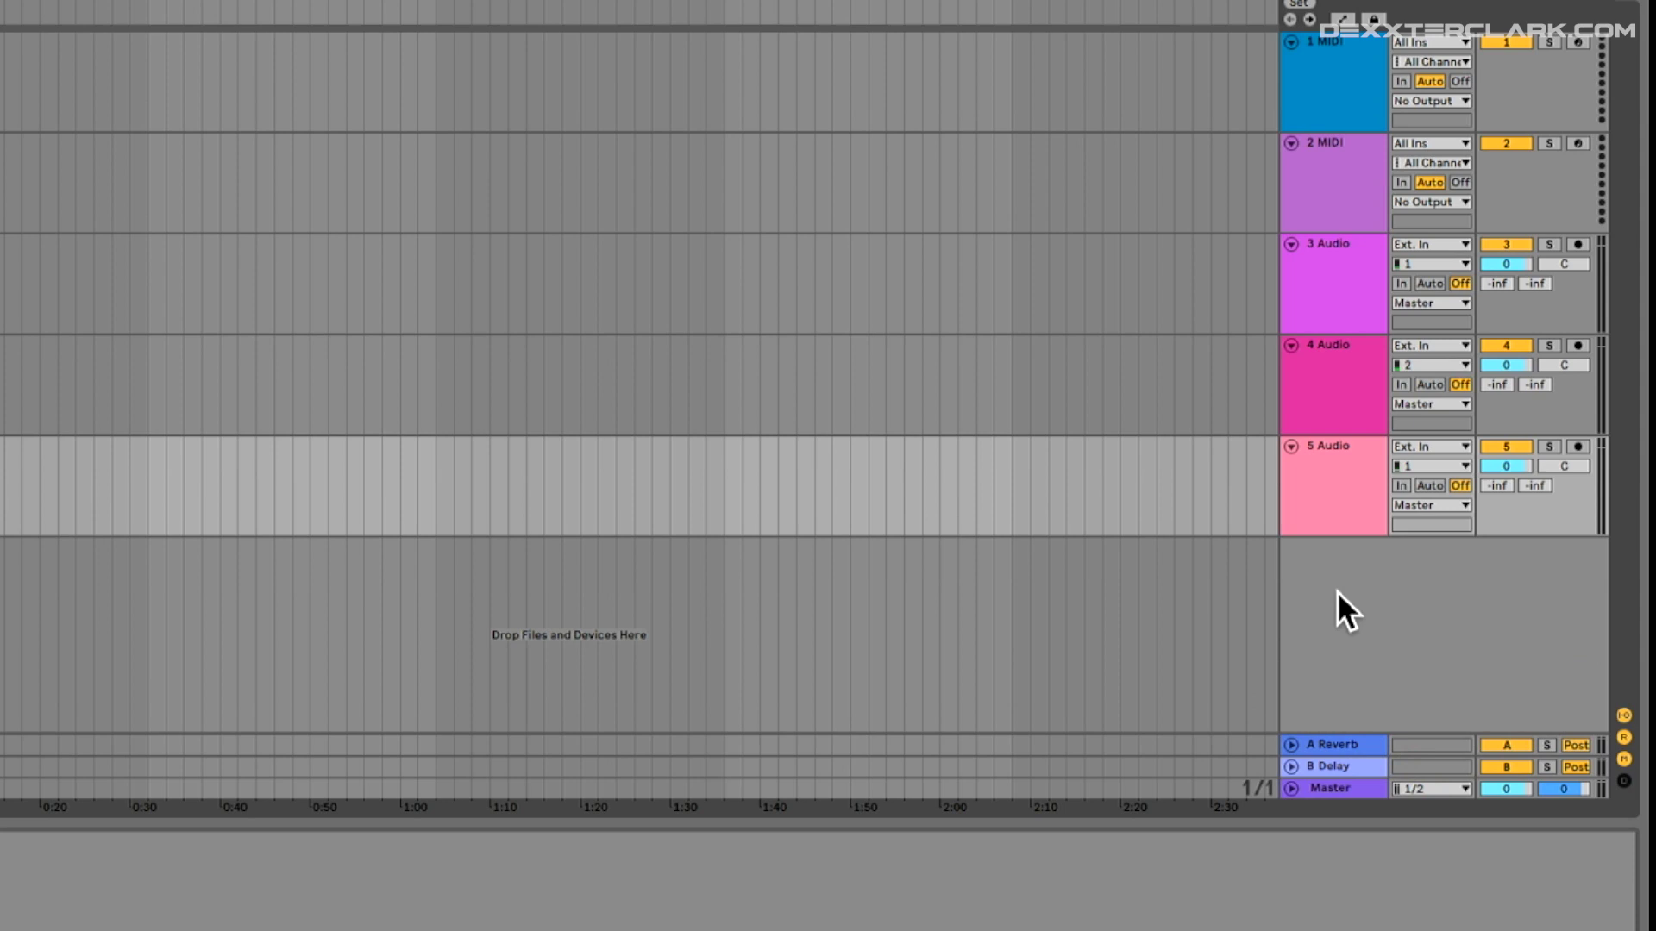
pyautogui.rightClick(1429, 553)
pyautogui.click(1366, 606)
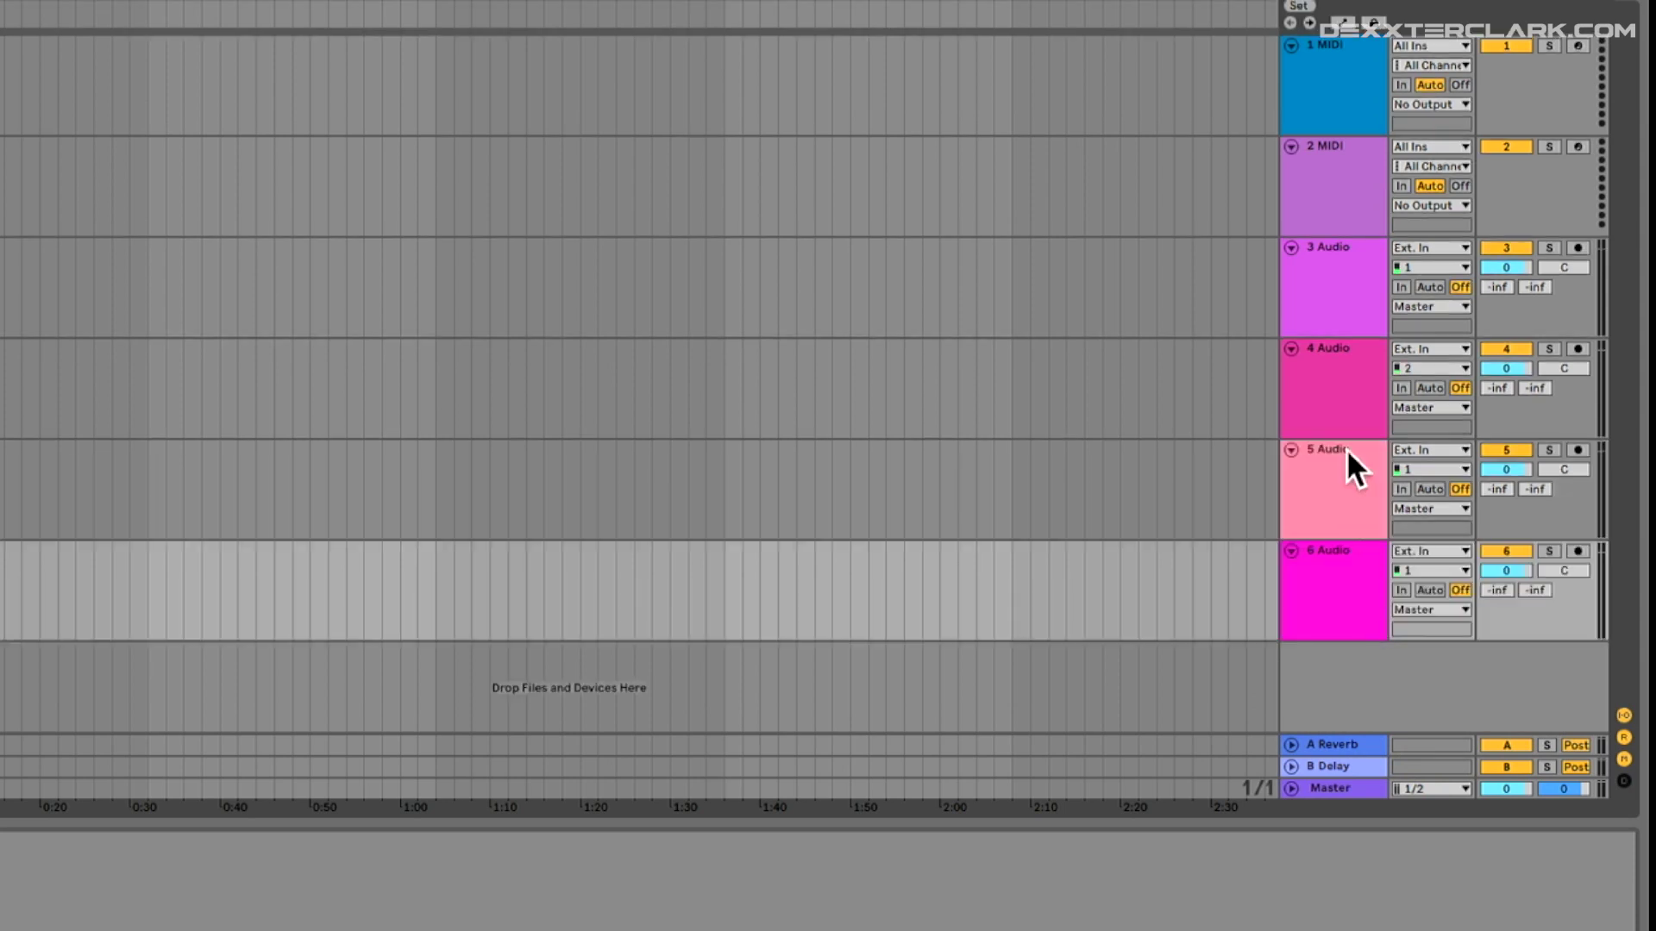
# - Delete both MIDI tracks
pyautogui.rightClick(1362, 80)
pyautogui.click(1381, 149)
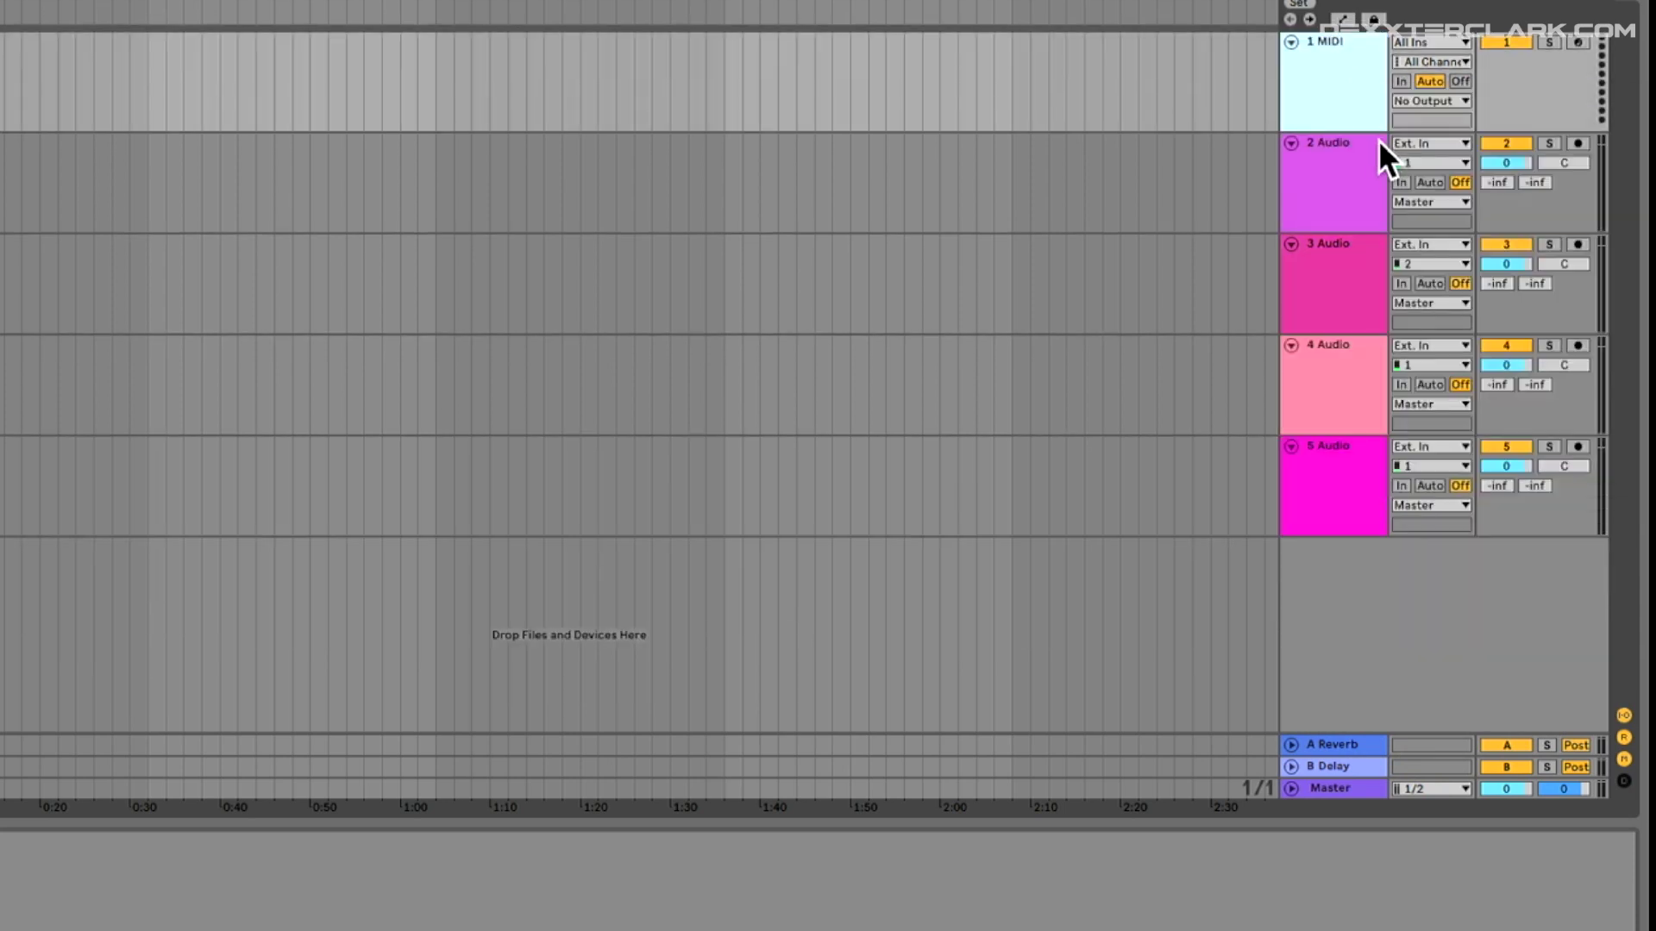
pyautogui.rightClick(1349, 93)
pyautogui.click(1420, 157)
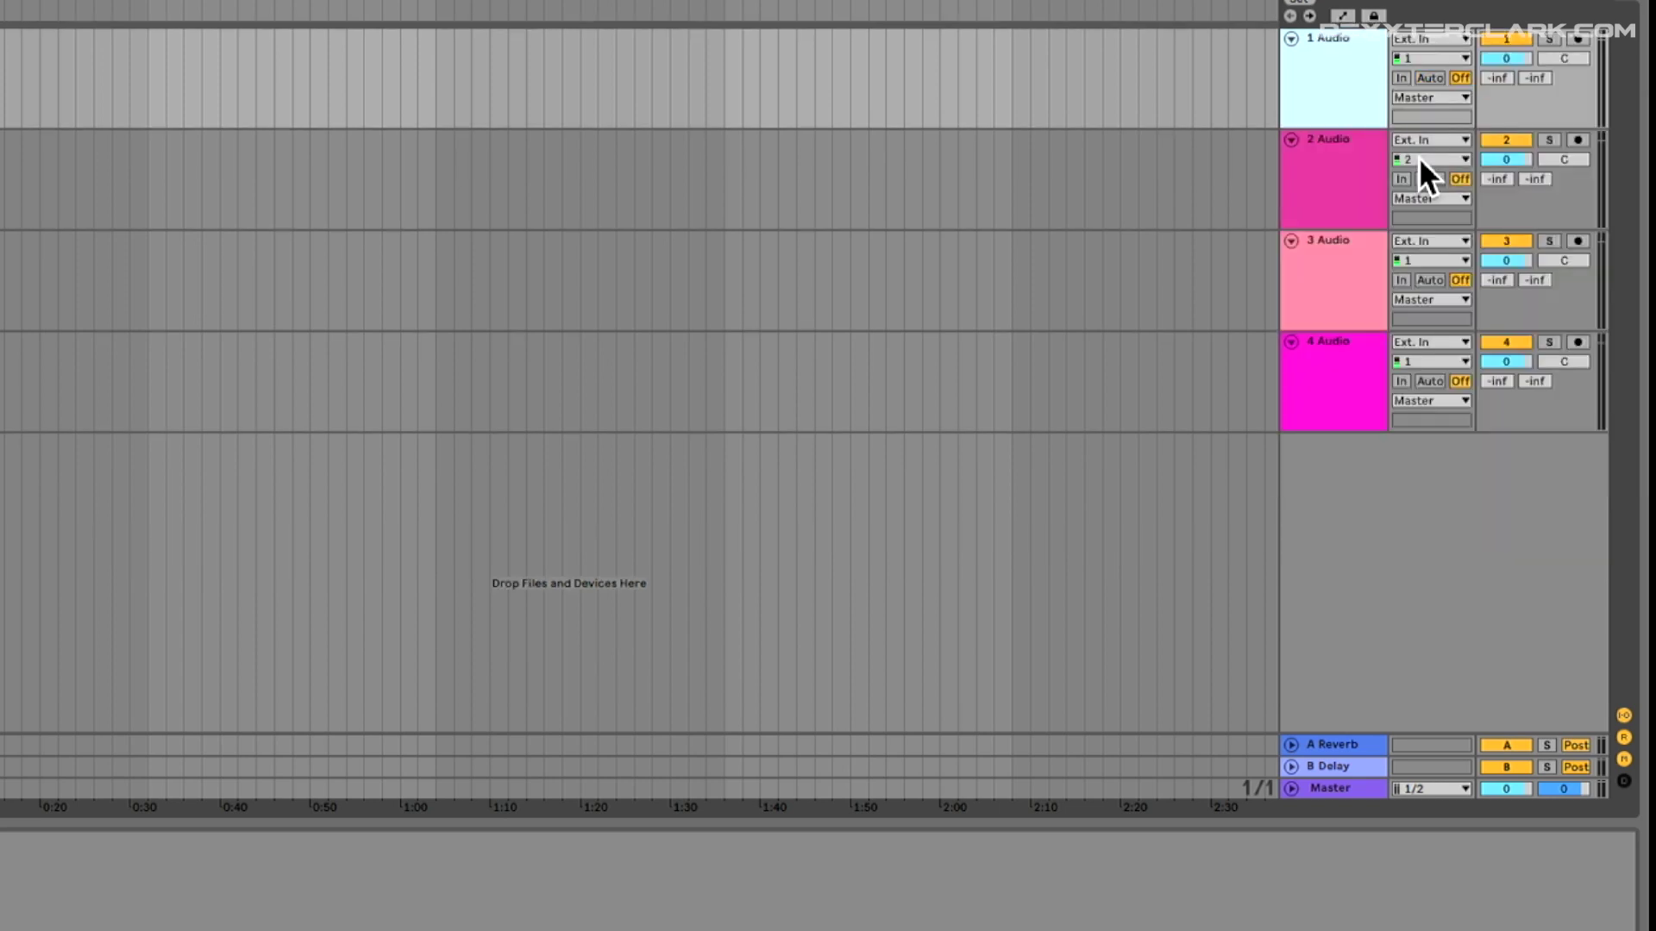
# - Rename the audio tracks preview, TRACK A, TRACK B and FX
pyautogui.rightClick(1335, 38)
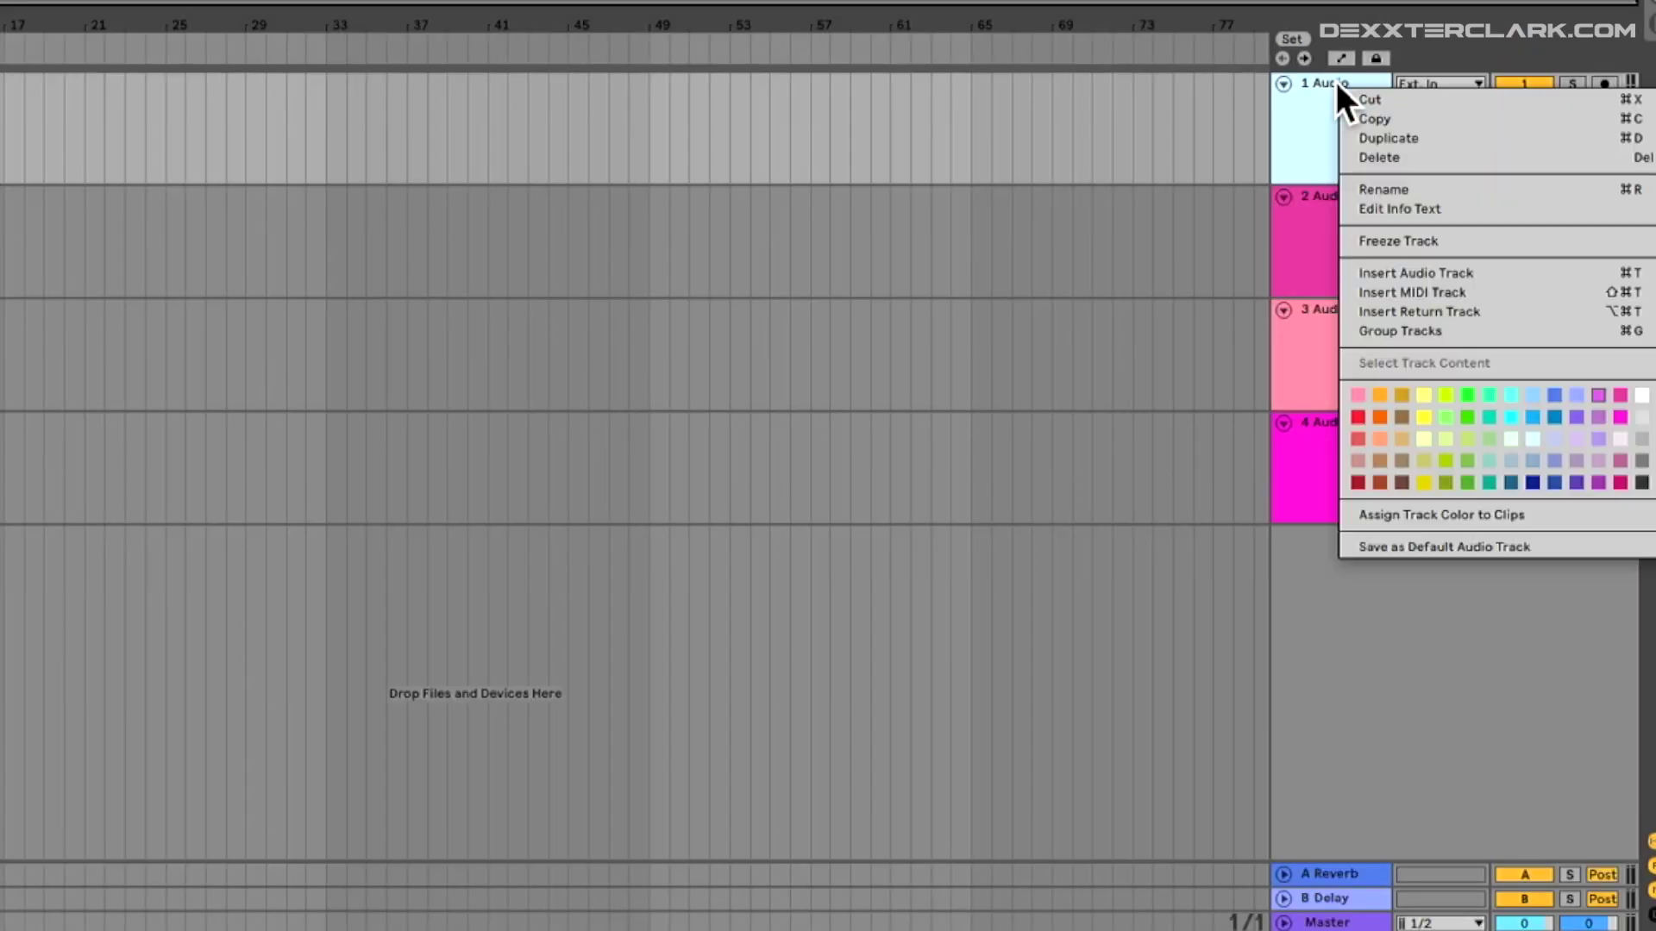
pyautogui.click(1429, 186)
pyautogui.write('preview')
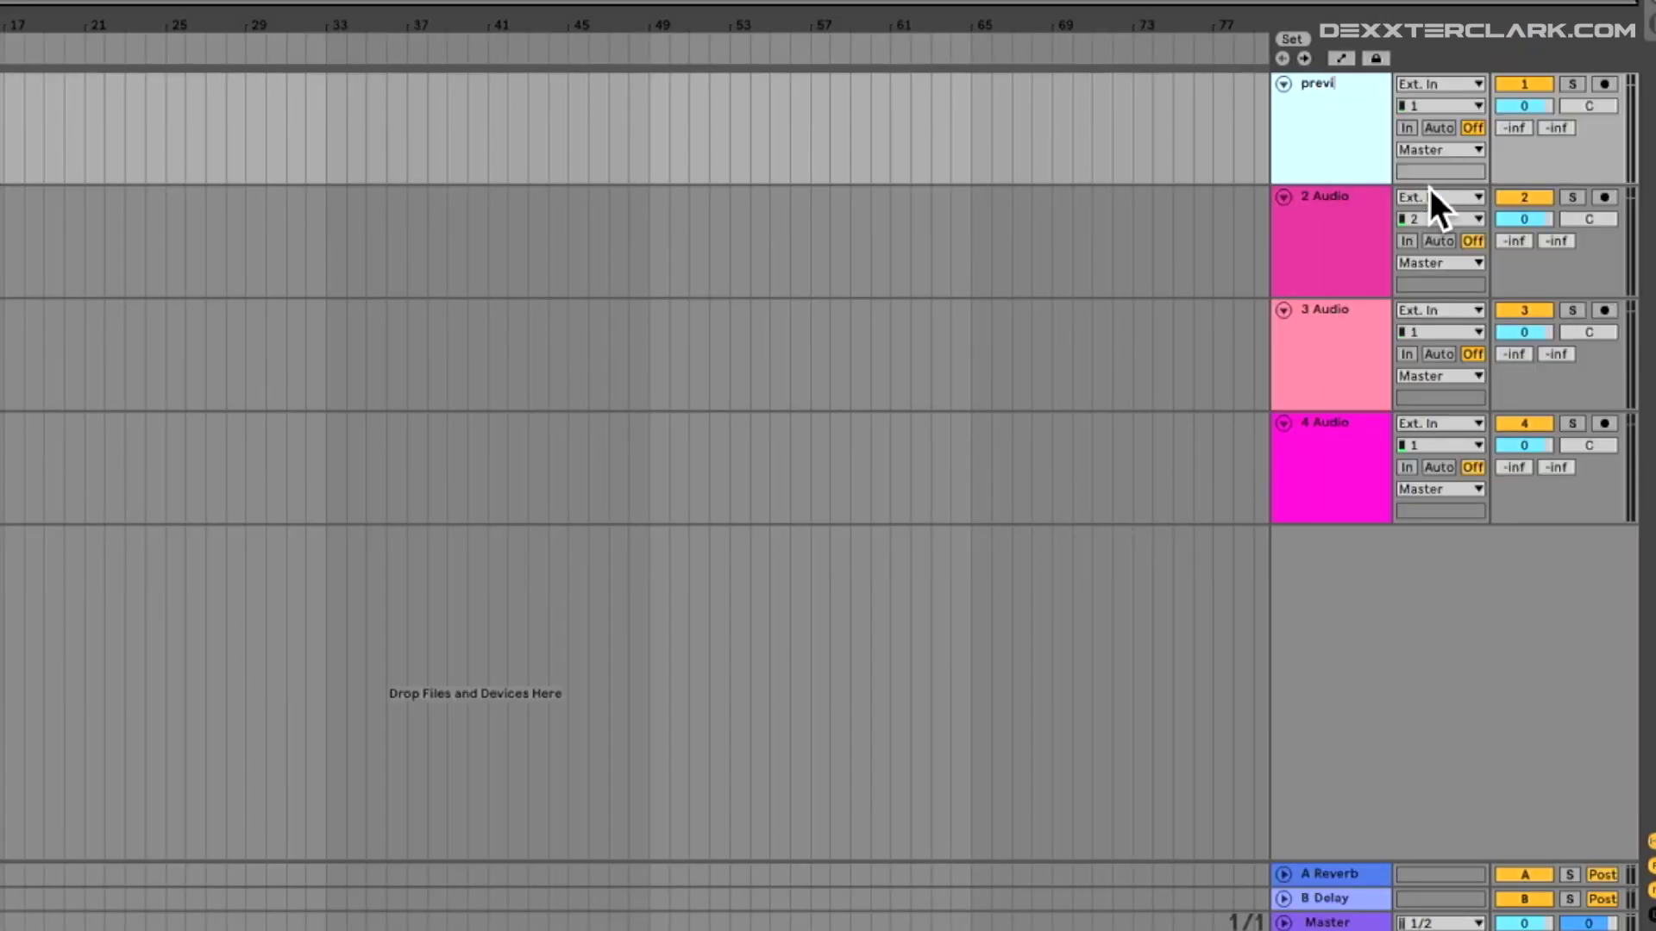
pyautogui.rightClick(1359, 198)
pyautogui.click(1426, 298)
pyautogui.write('TRACK A')
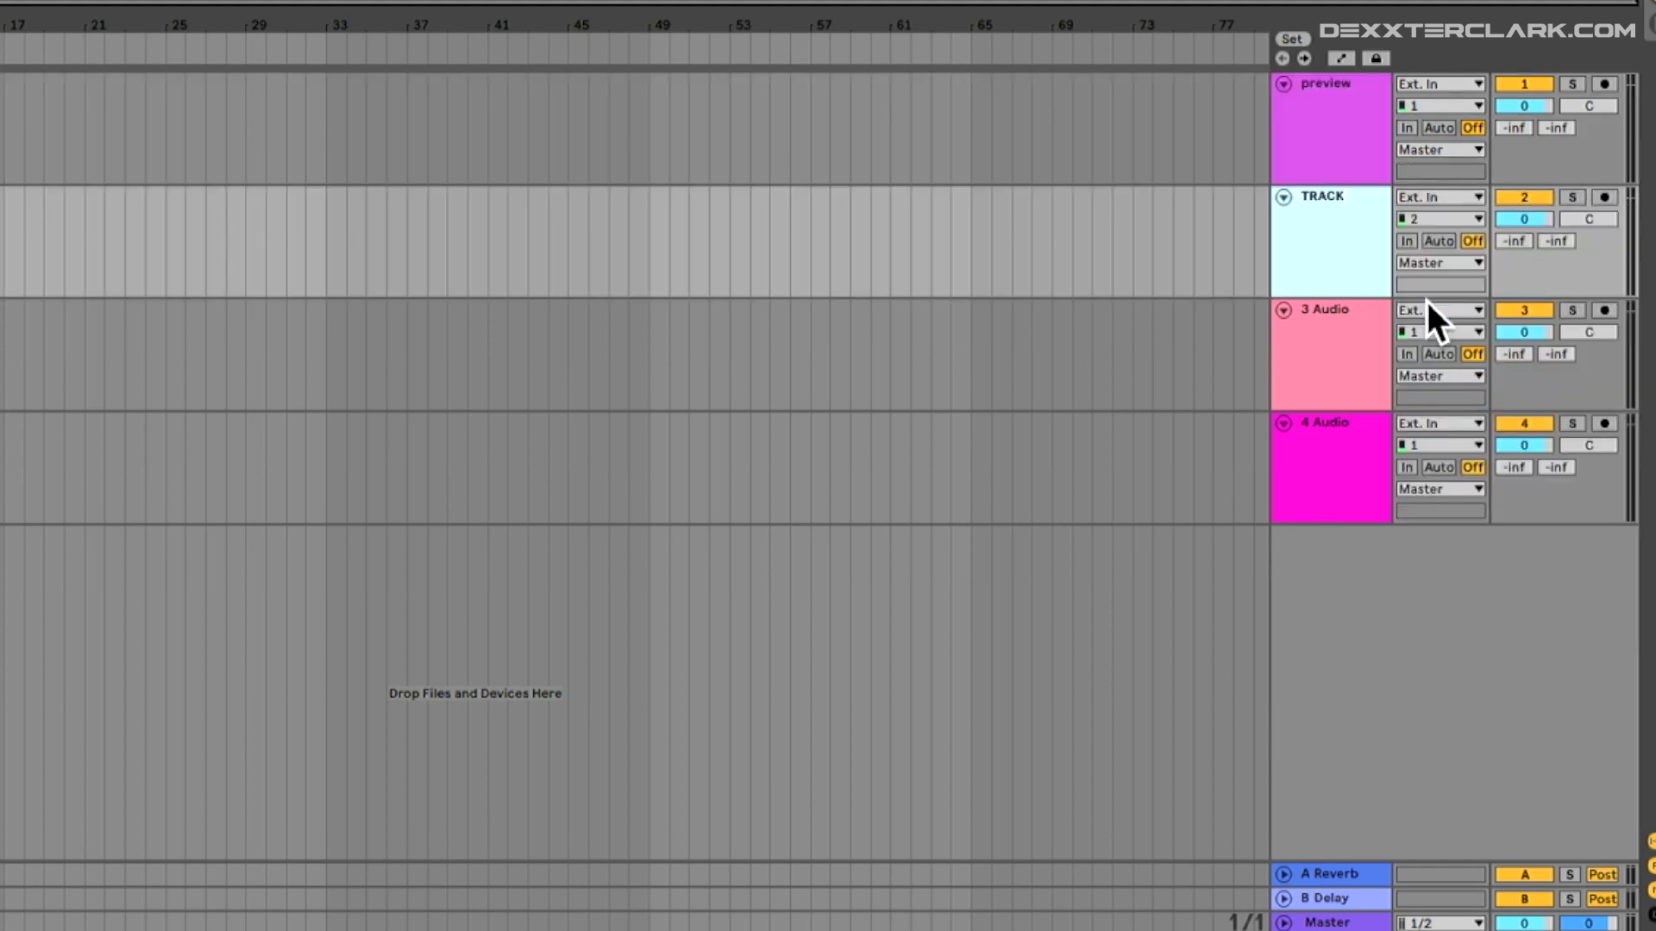
pyautogui.rightClick(1366, 310)
pyautogui.click(1307, 411)
pyautogui.write('TRACK B')
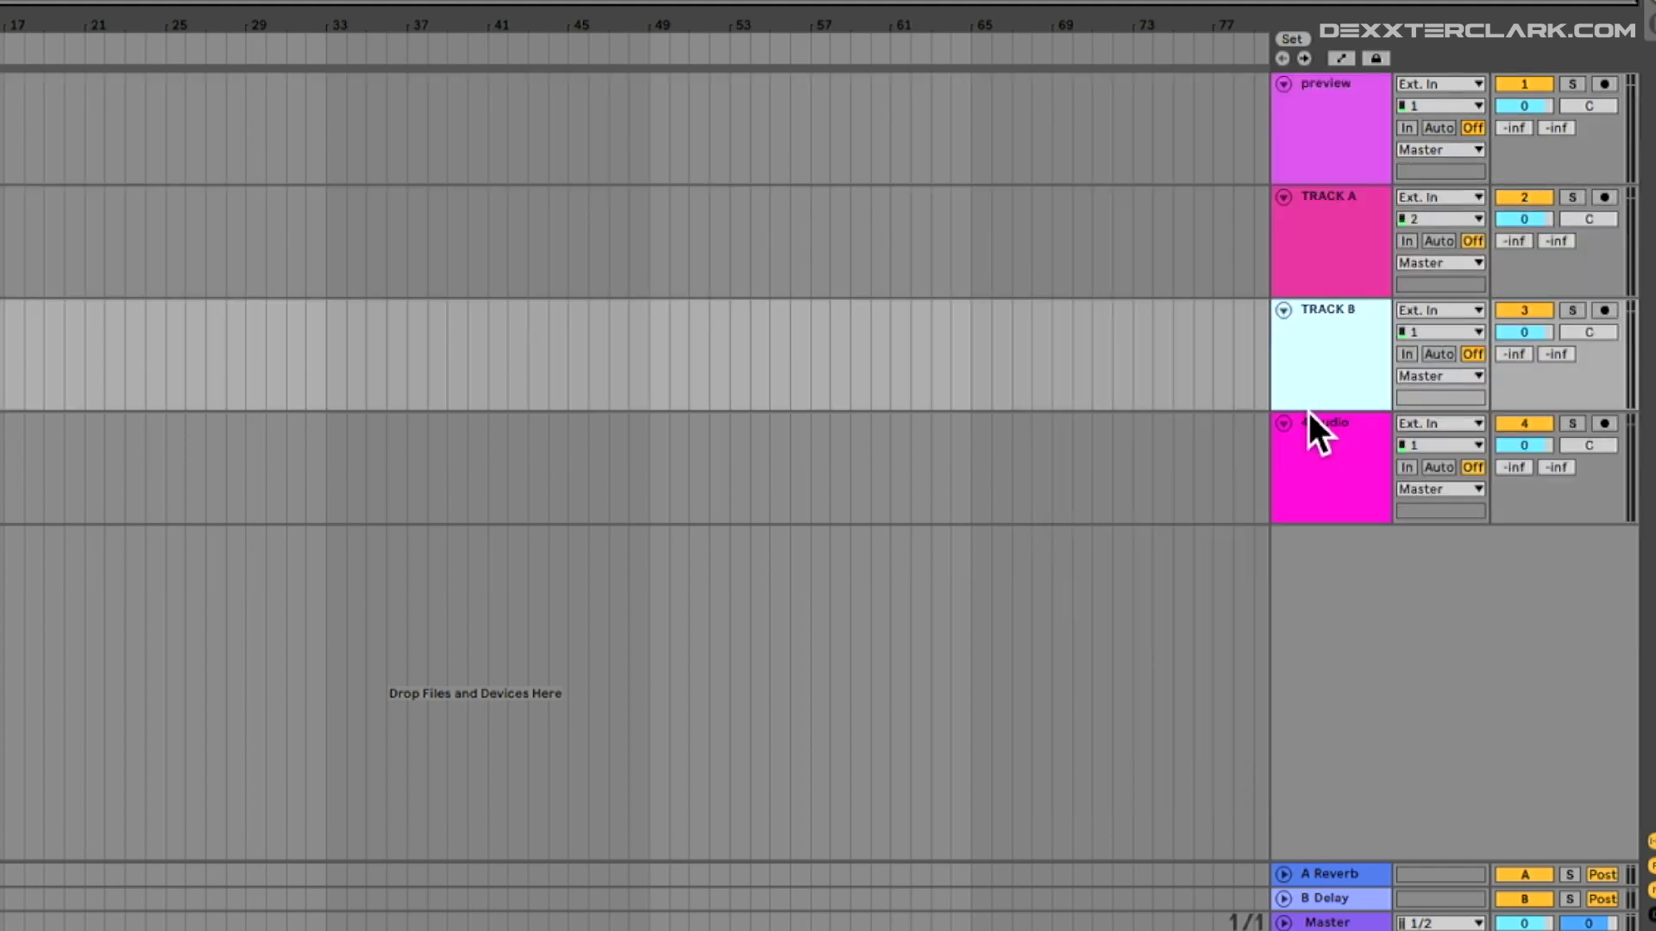
pyautogui.rightClick(1320, 420)
pyautogui.click(1423, 531)
# - Finish naming the FX track and set the project tempo to 122 BPM
pyautogui.write('FX')
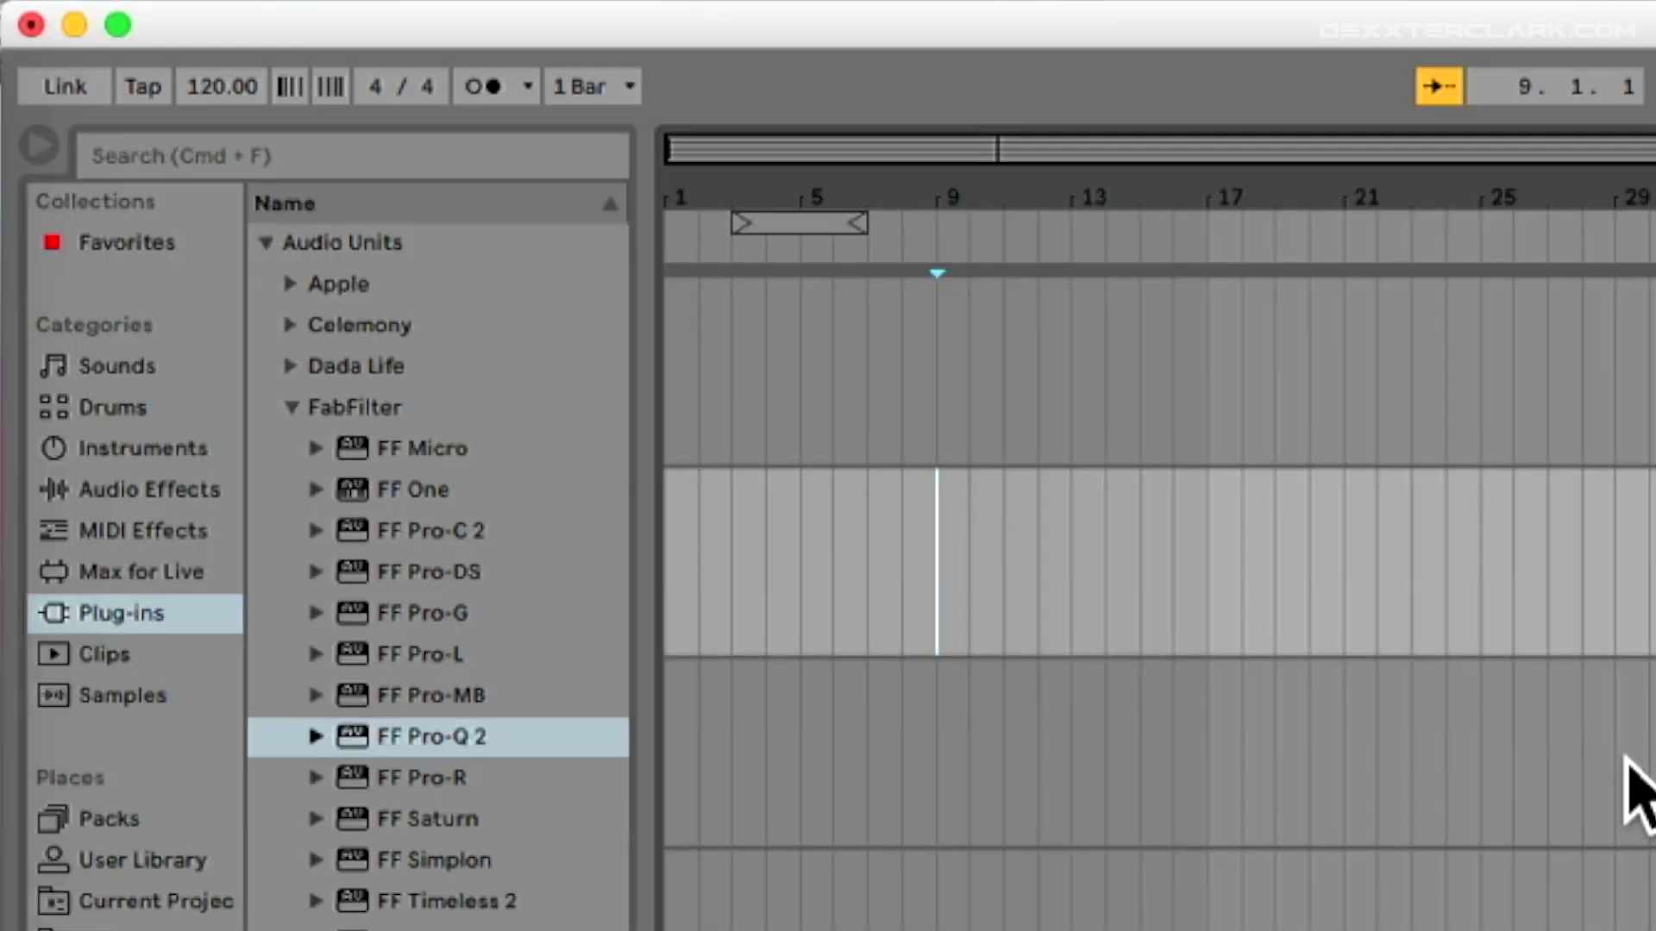
pyautogui.click(215, 90)
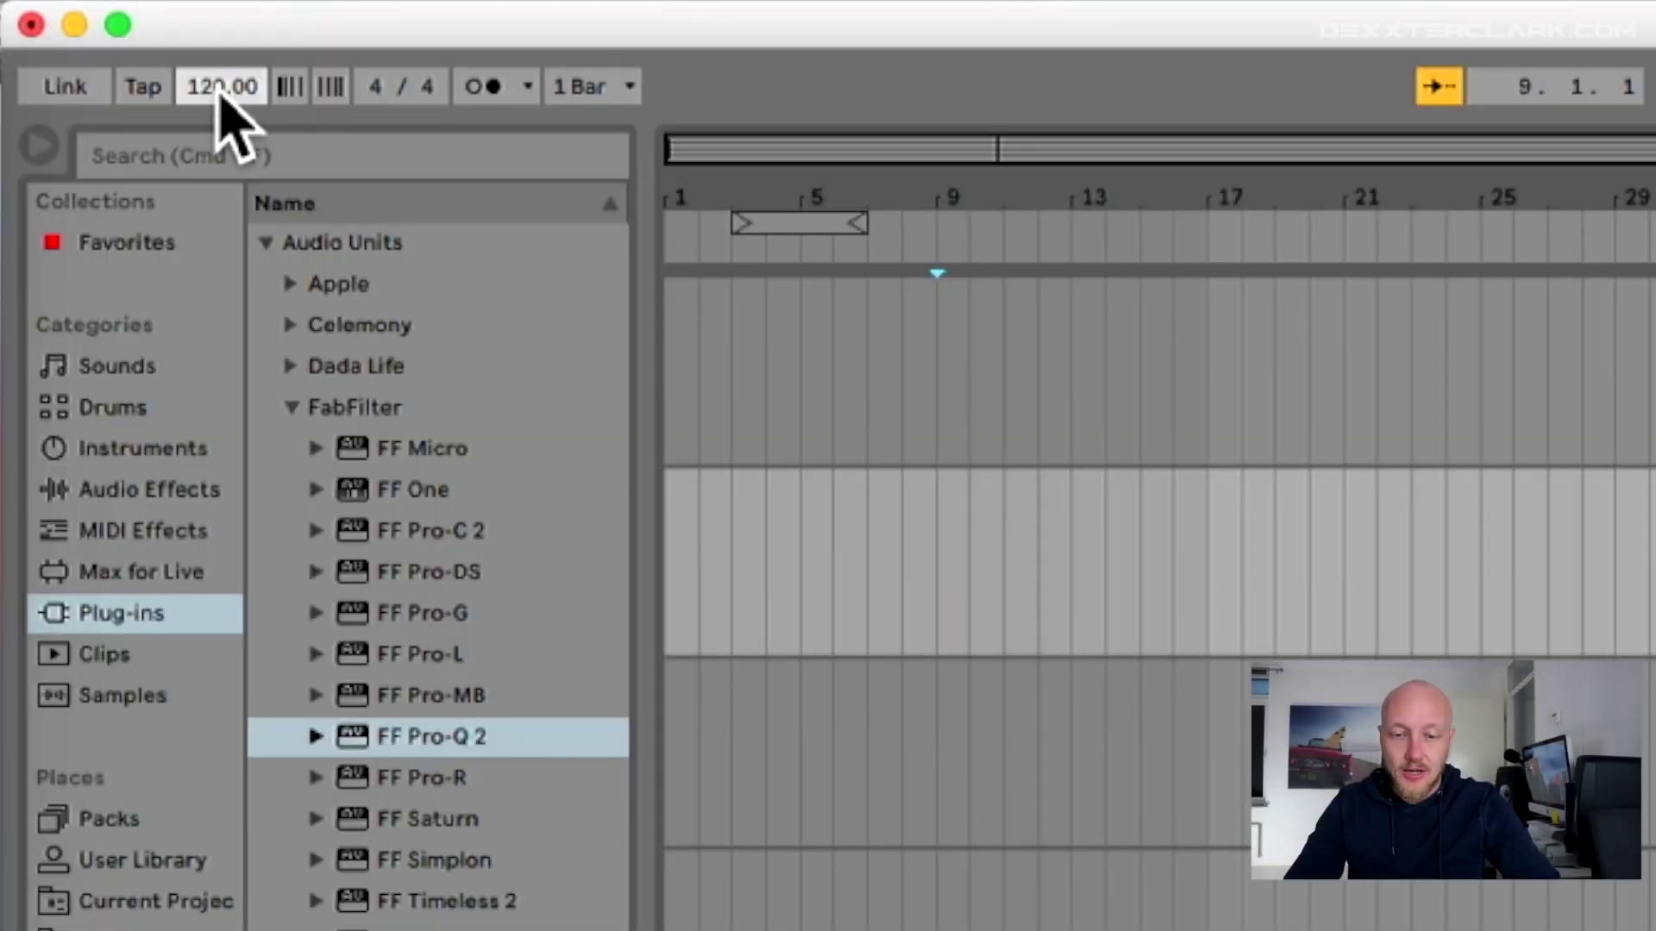
pyautogui.write('122')
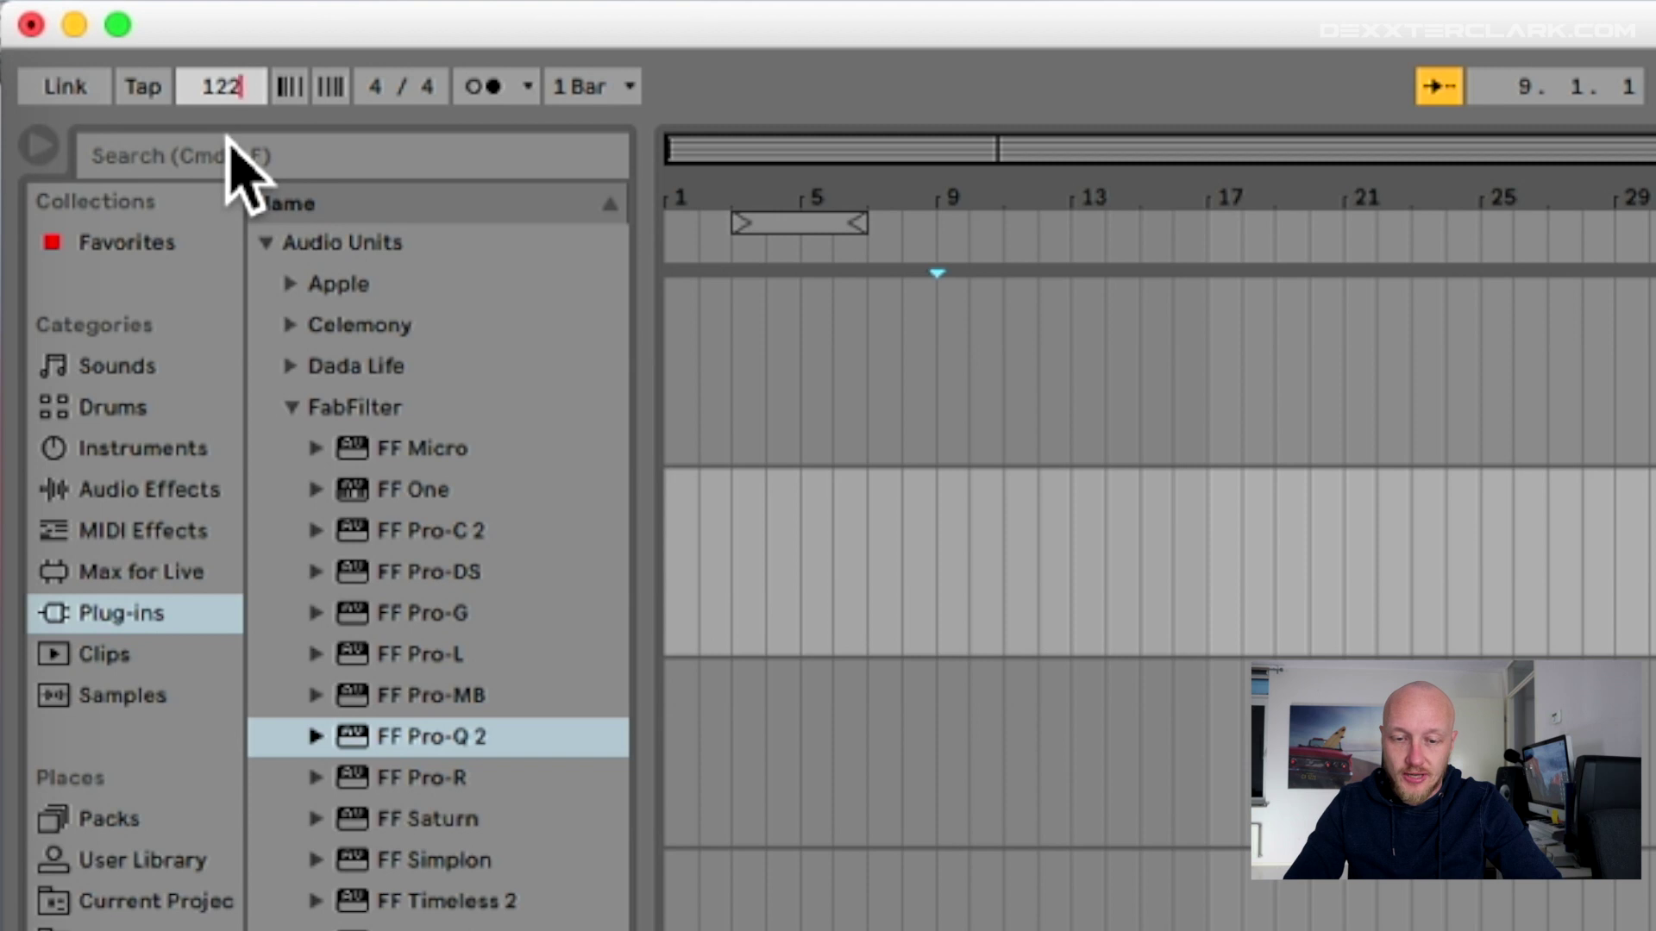
pyautogui.press('Return')
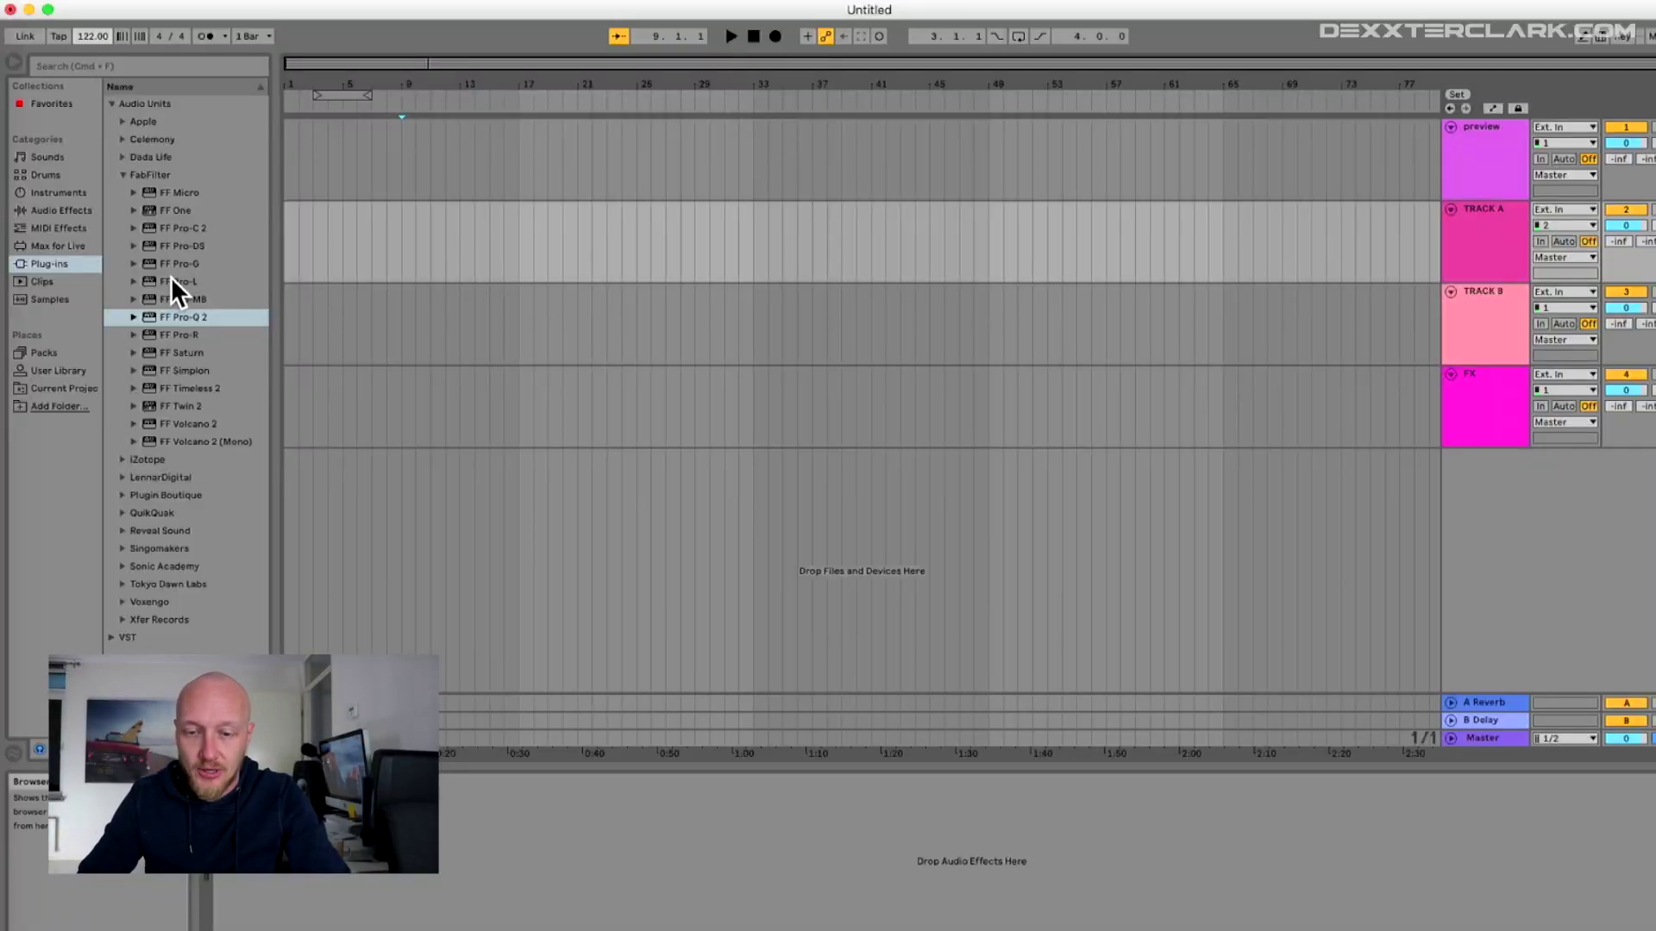
# - Drag FabFilter FF Pro-L from the plug-ins browser onto the Master track
pyautogui.moveTo(170, 279); pyautogui.dragTo(1083, 458)
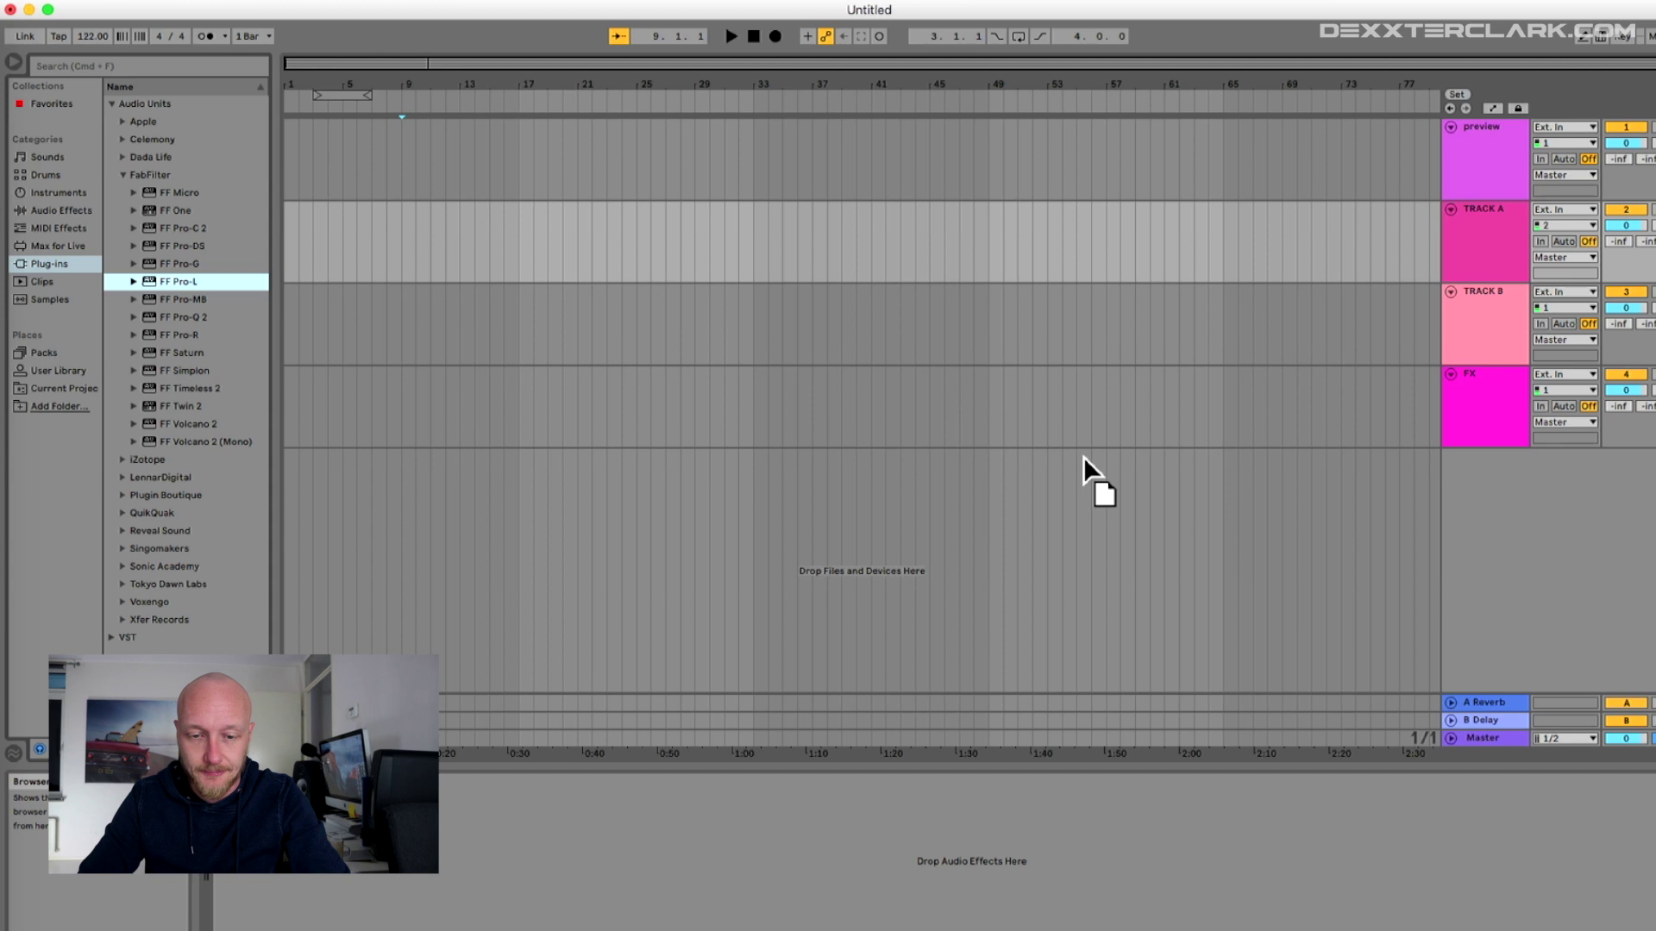
pyautogui.moveTo(1489, 740); pyautogui.dragTo(1483, 738)
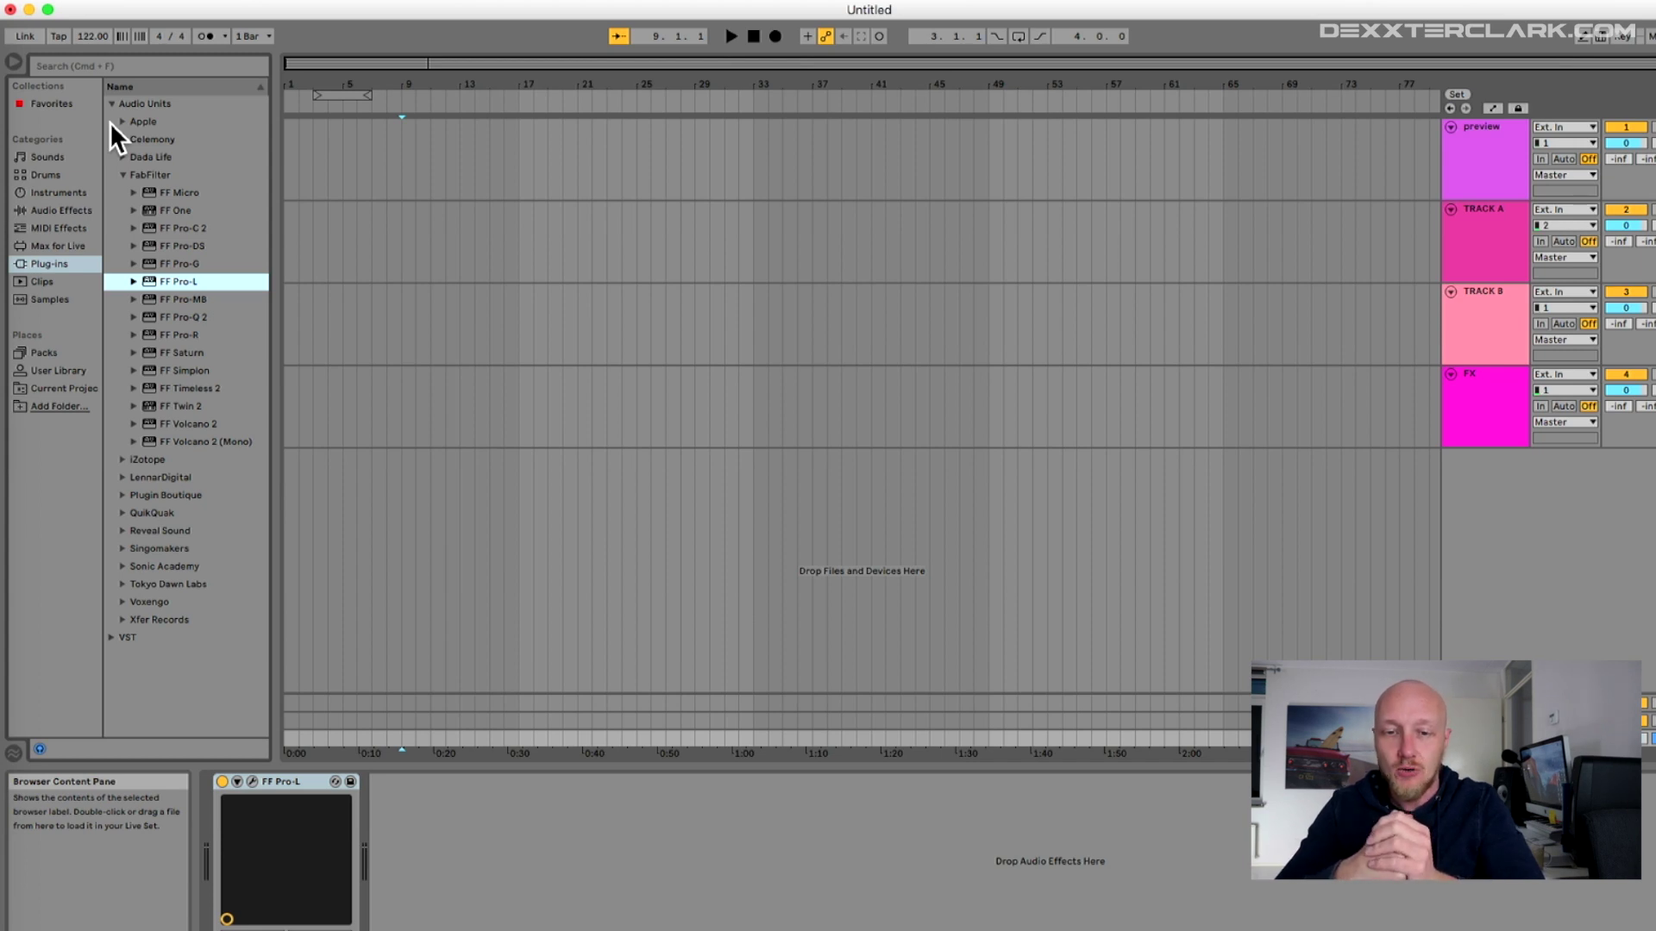
# - Load FF Pro-Q 2 onto TRACK A, then onto TRACK B
pyautogui.click(200, 316)
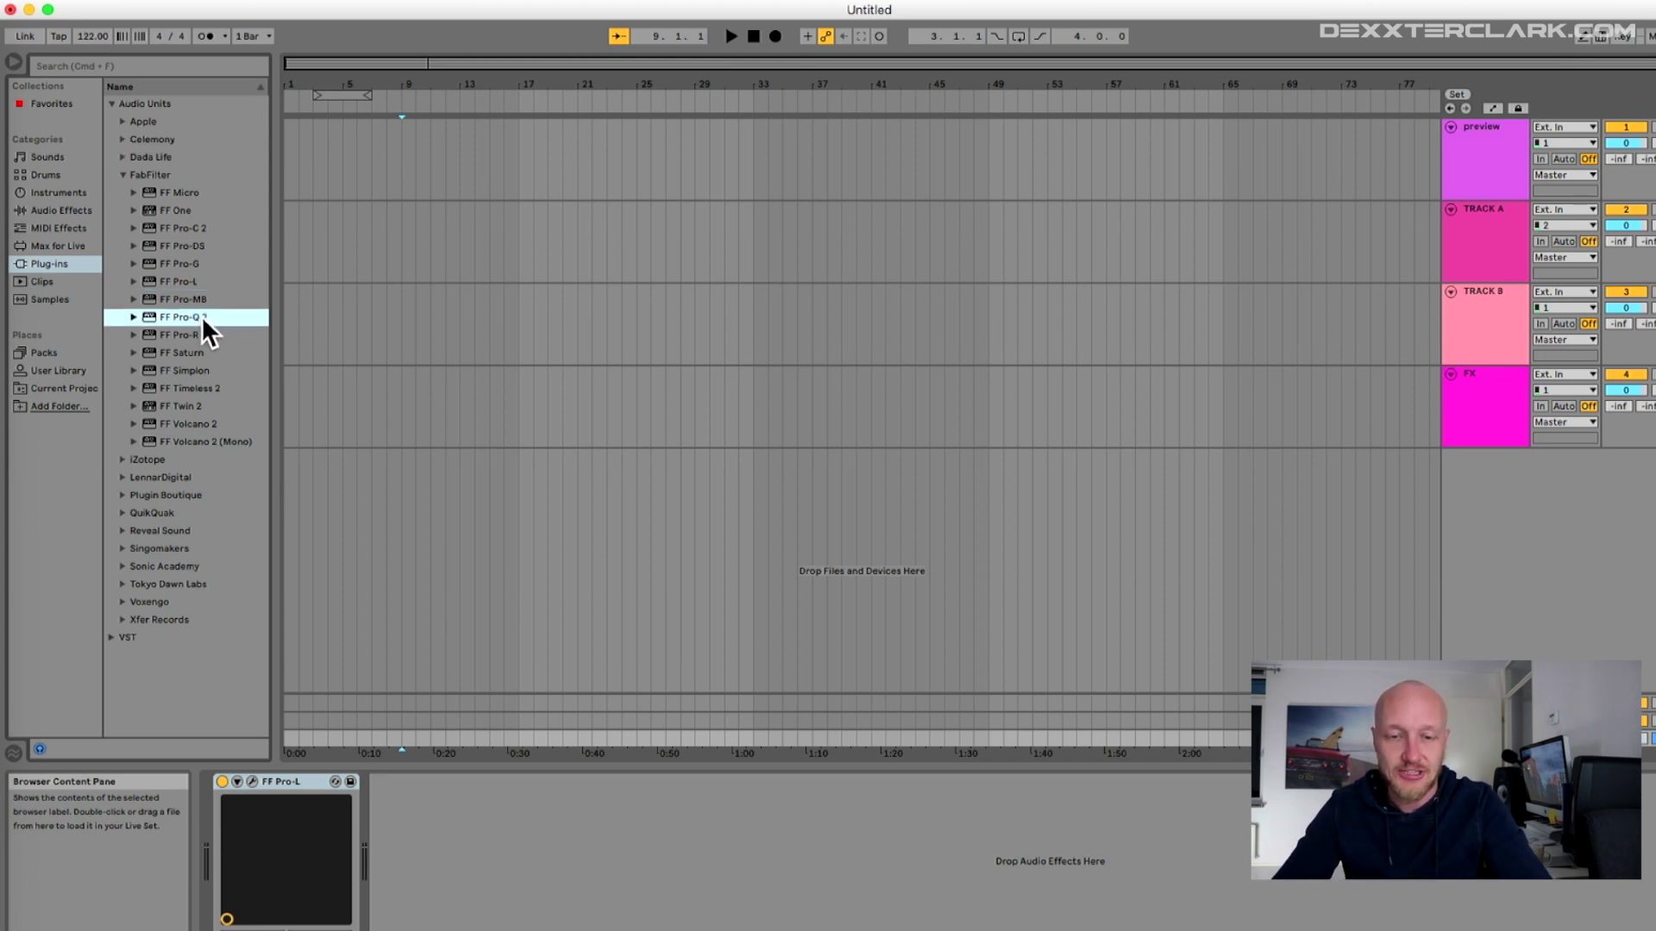
pyautogui.moveTo(178, 315); pyautogui.dragTo(1500, 230)
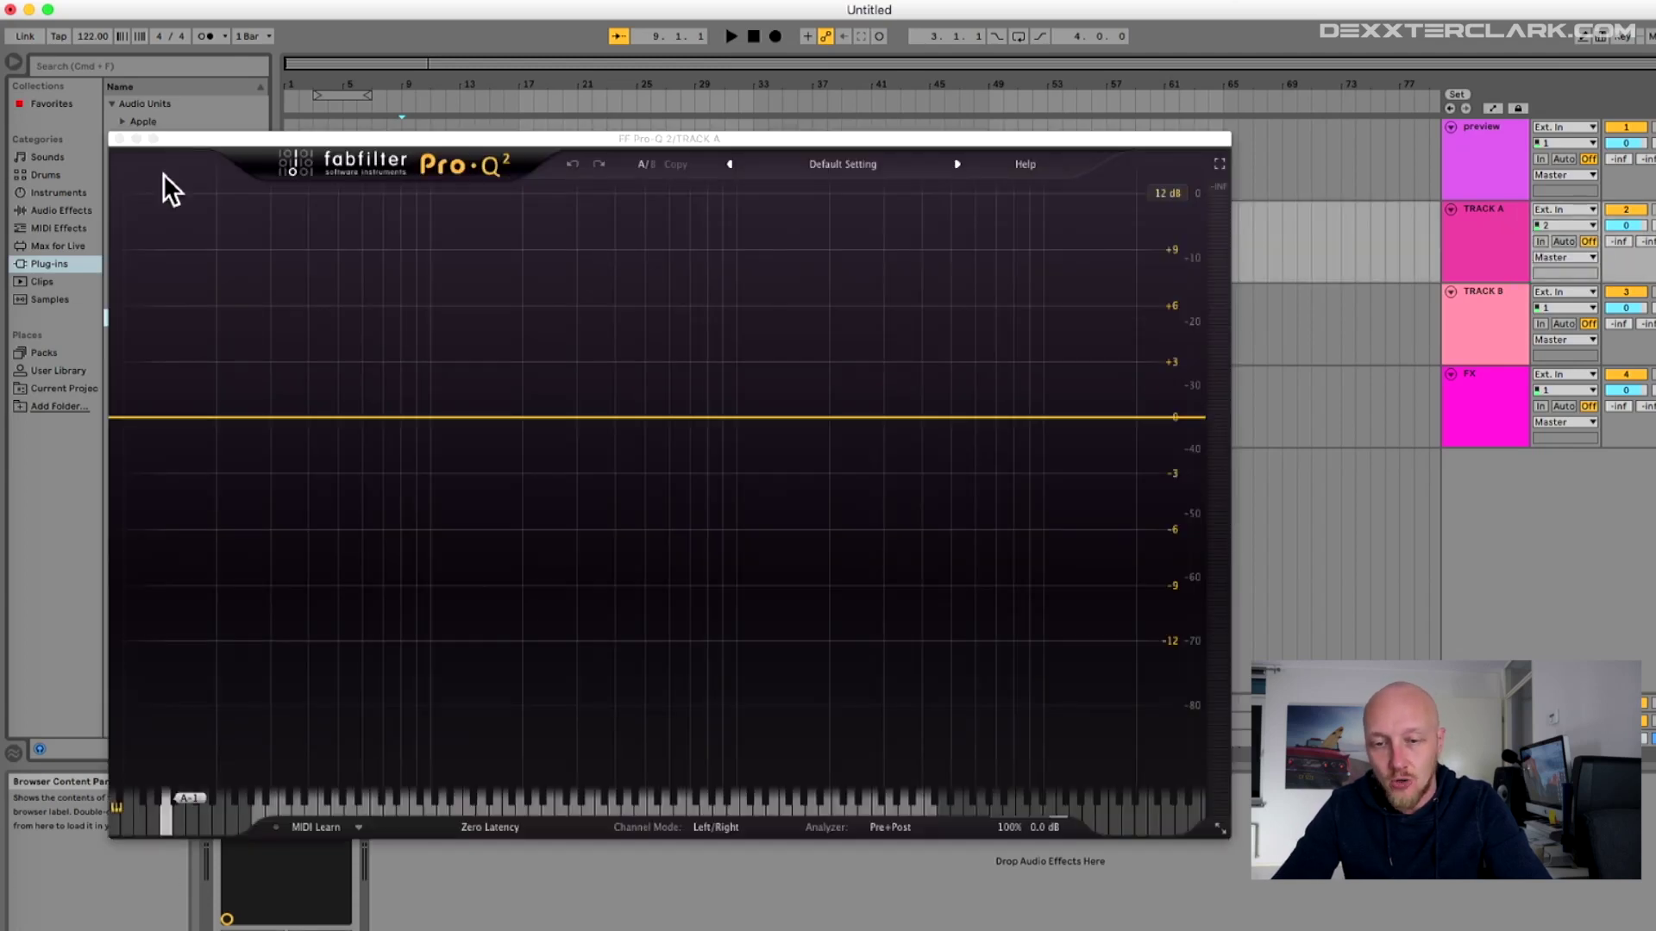
pyautogui.click(119, 138)
pyautogui.moveTo(321, 315); pyautogui.dragTo(1020, 287)
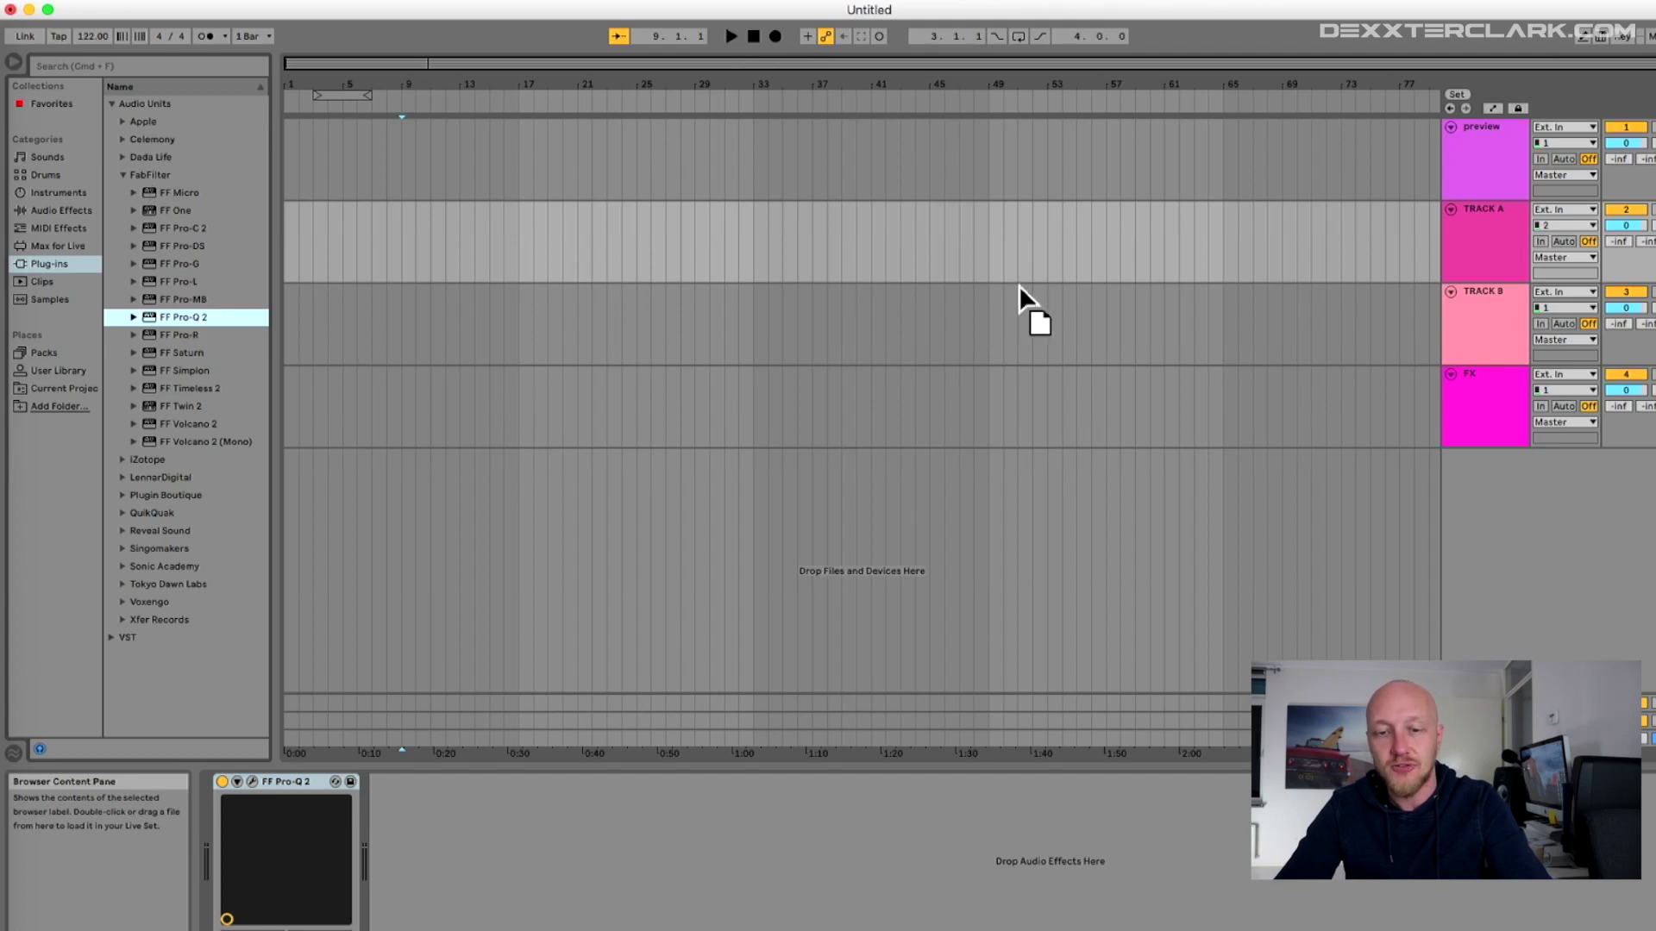
pyautogui.moveTo(1505, 313); pyautogui.dragTo(1506, 310)
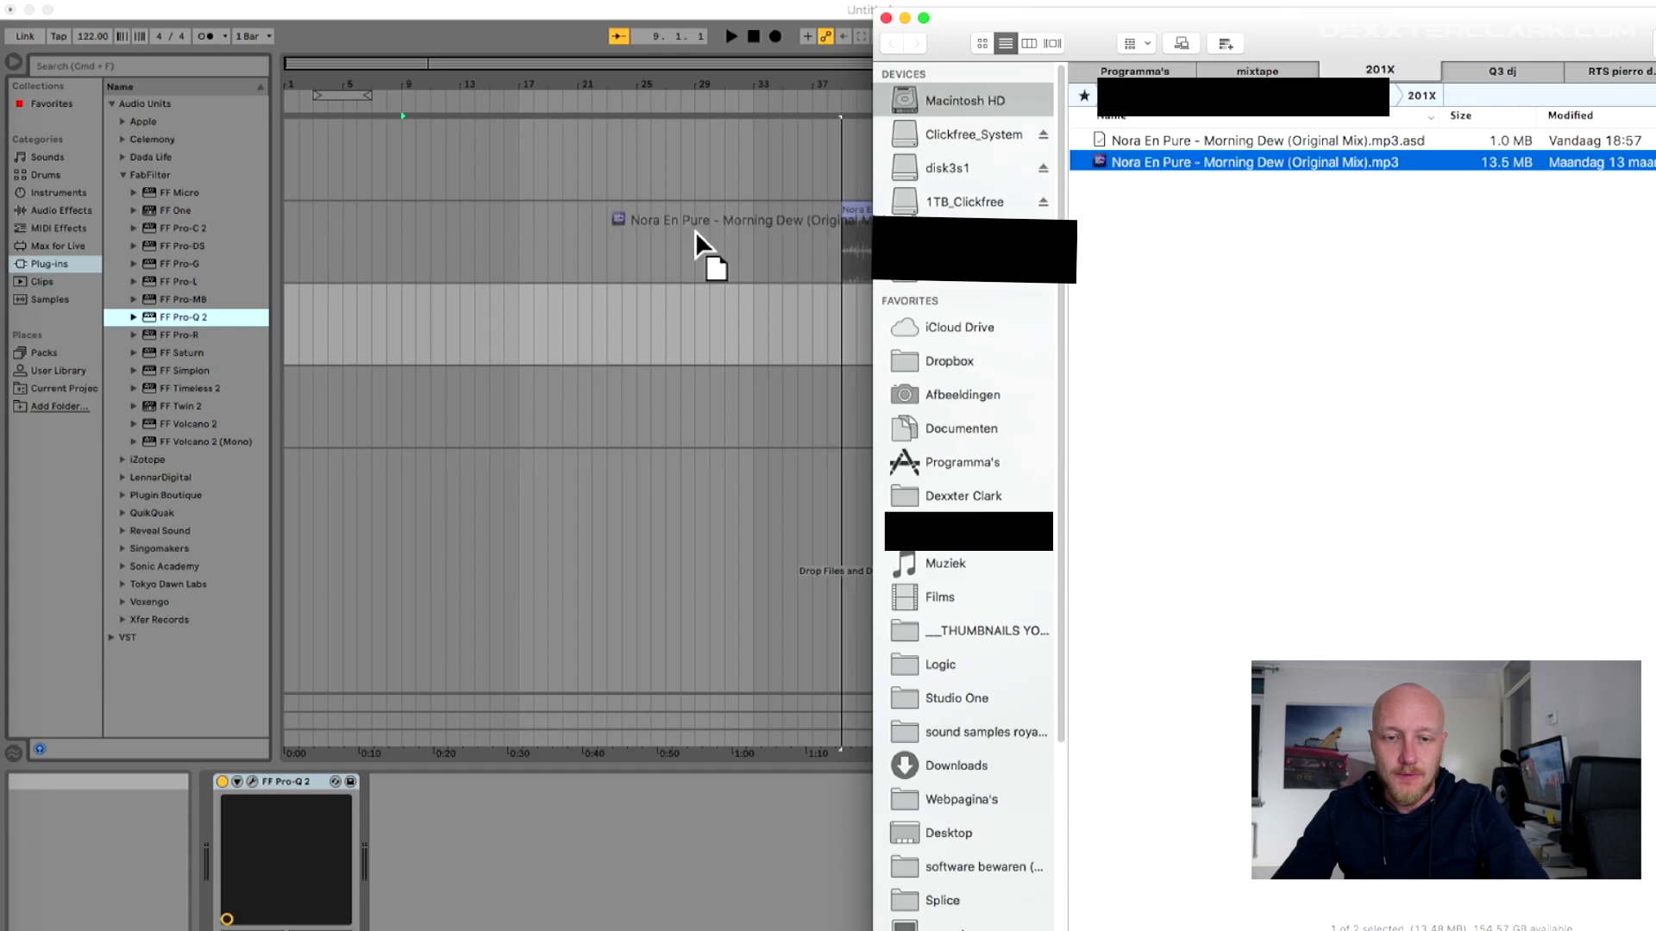
# - Place Morning Dew on TRACK A and the Zambia mp3 from ForkLift on TRACK B
pyautogui.moveTo(695, 233); pyautogui.dragTo(323, 220)
pyautogui.press('super+Tab')
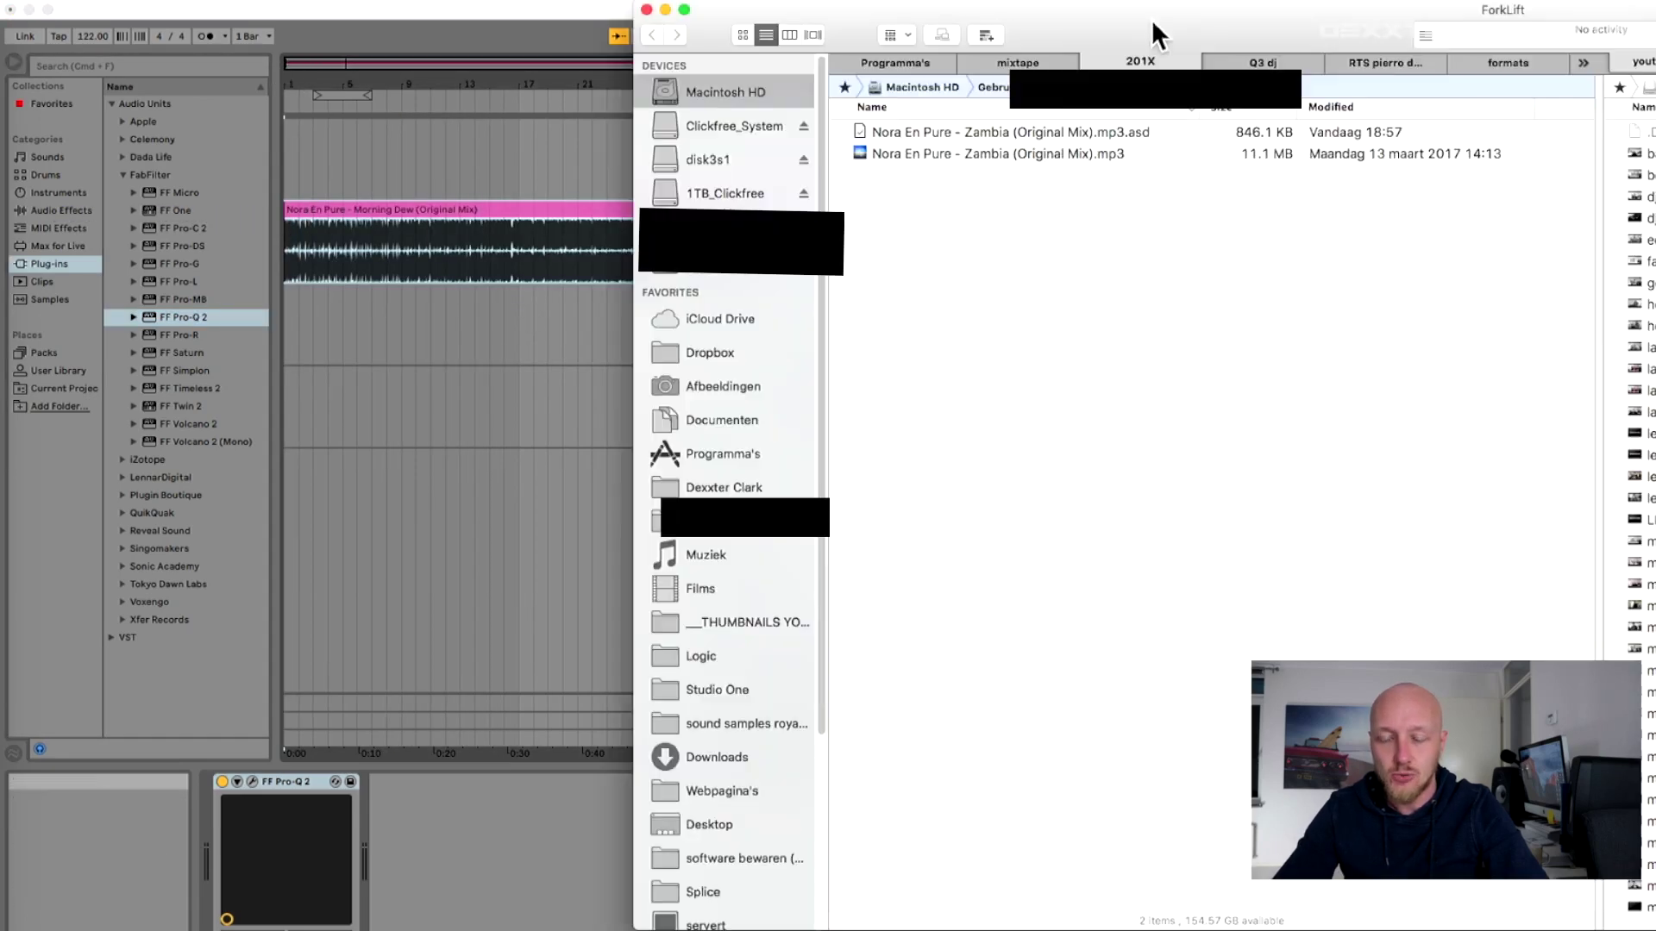
pyautogui.moveTo(992, 154); pyautogui.dragTo(386, 329)
pyautogui.click(372, 138)
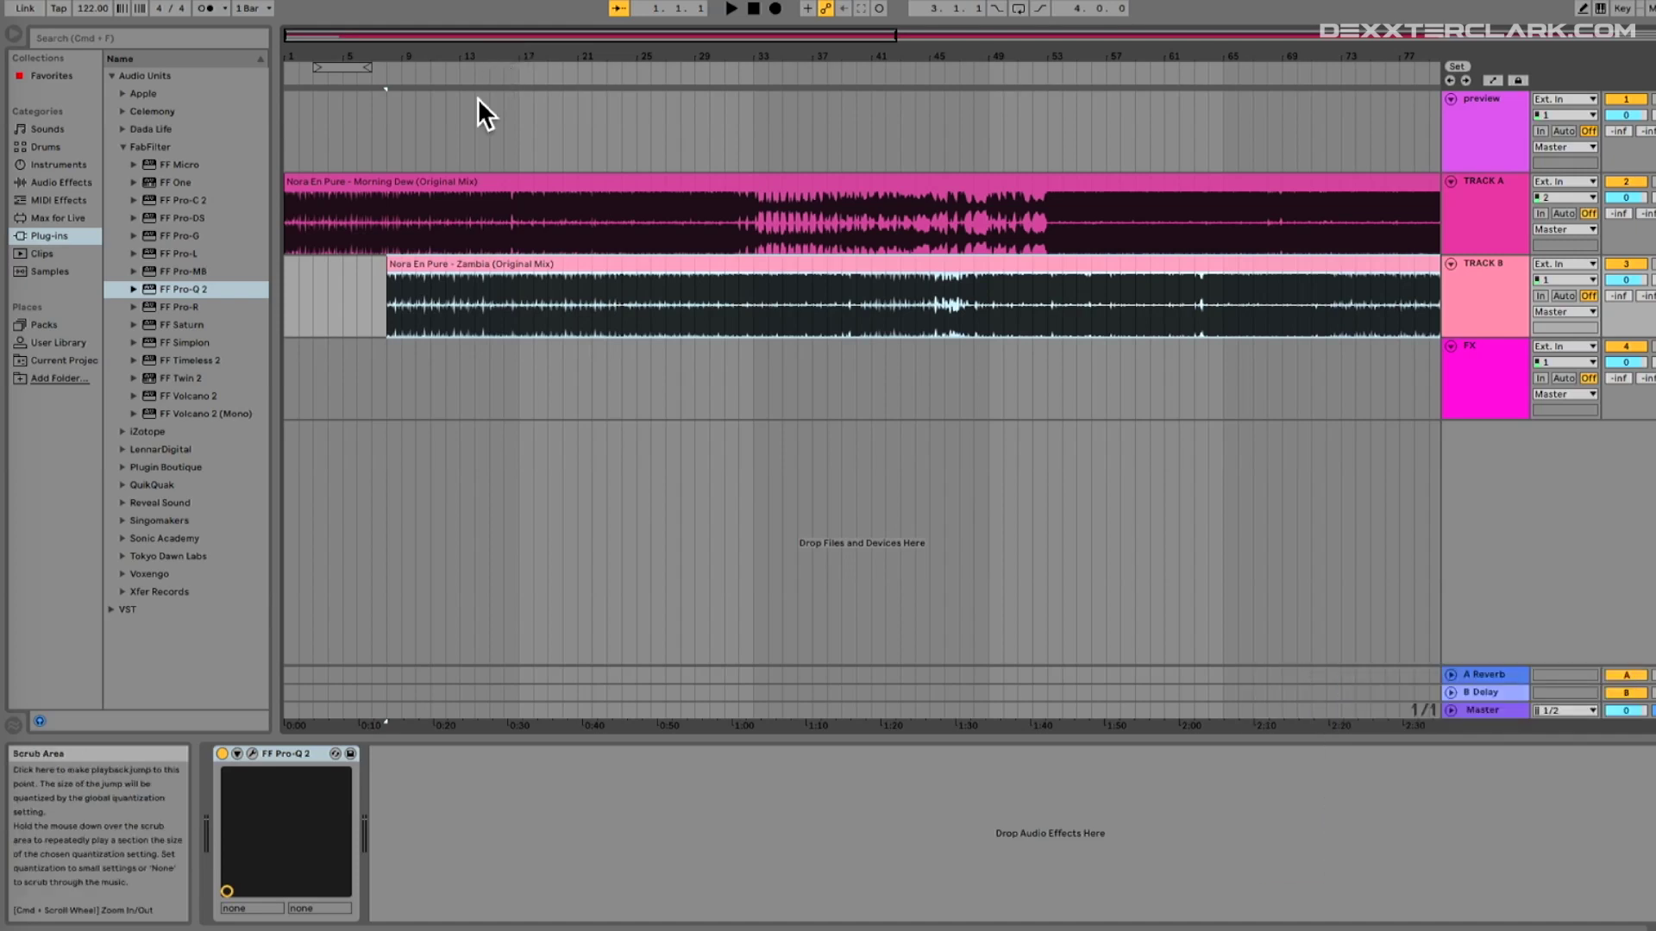
# - Shift the Zambia clip on TRACK B to start around bar 16-17
pyautogui.click(431, 223)
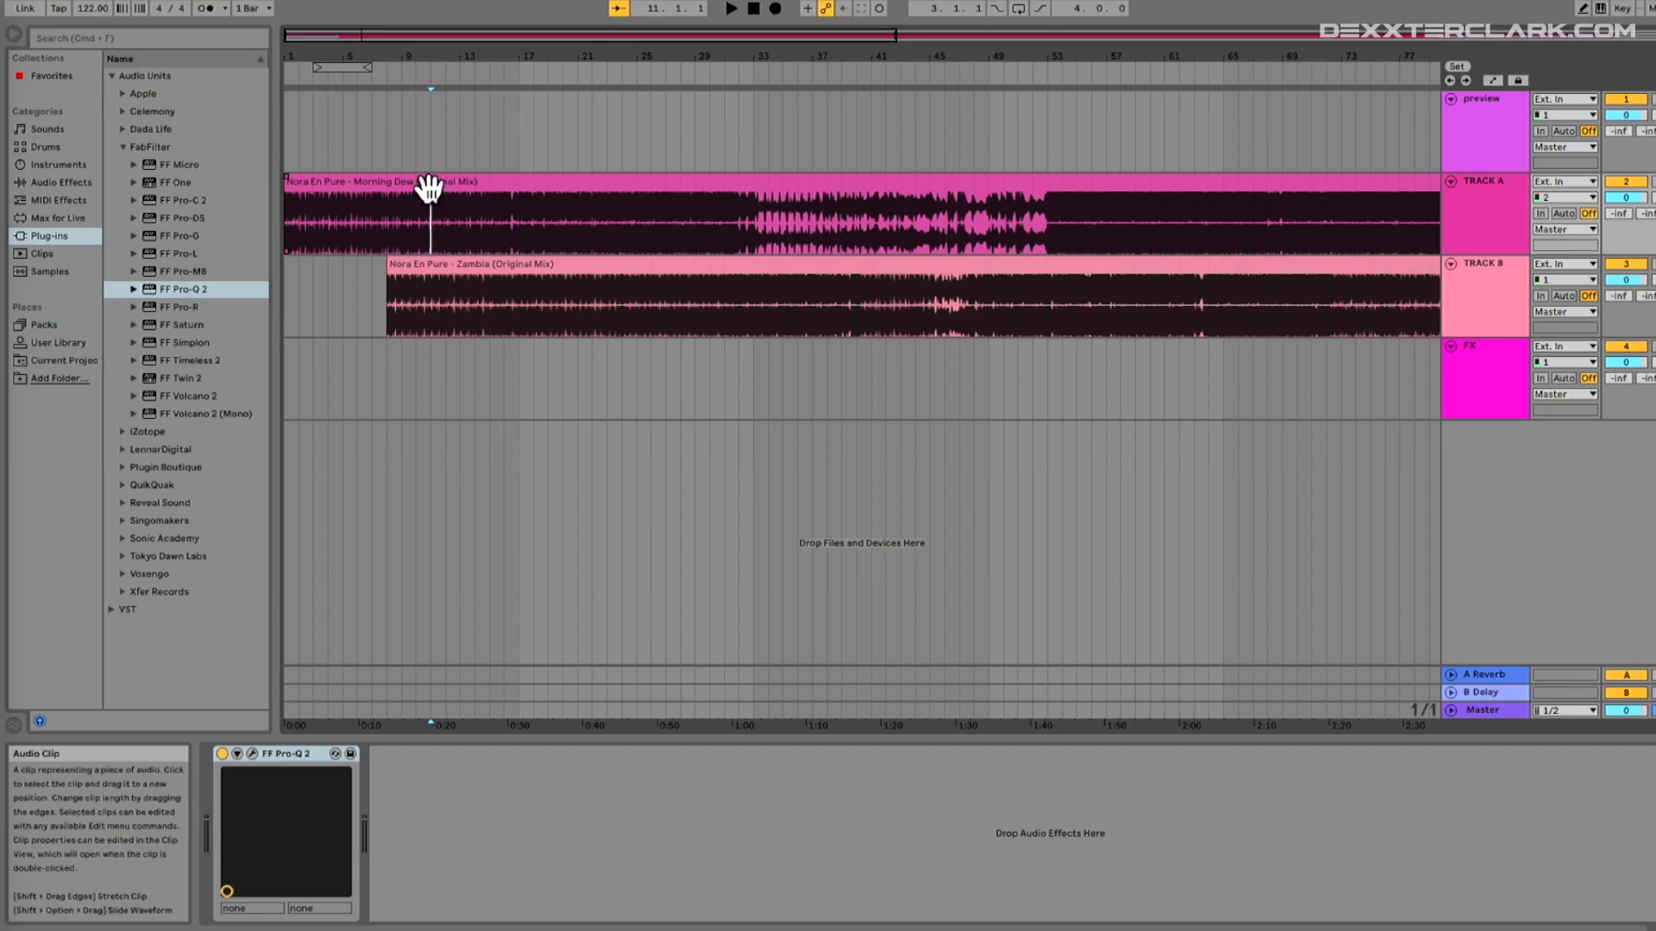
pyautogui.click(428, 185)
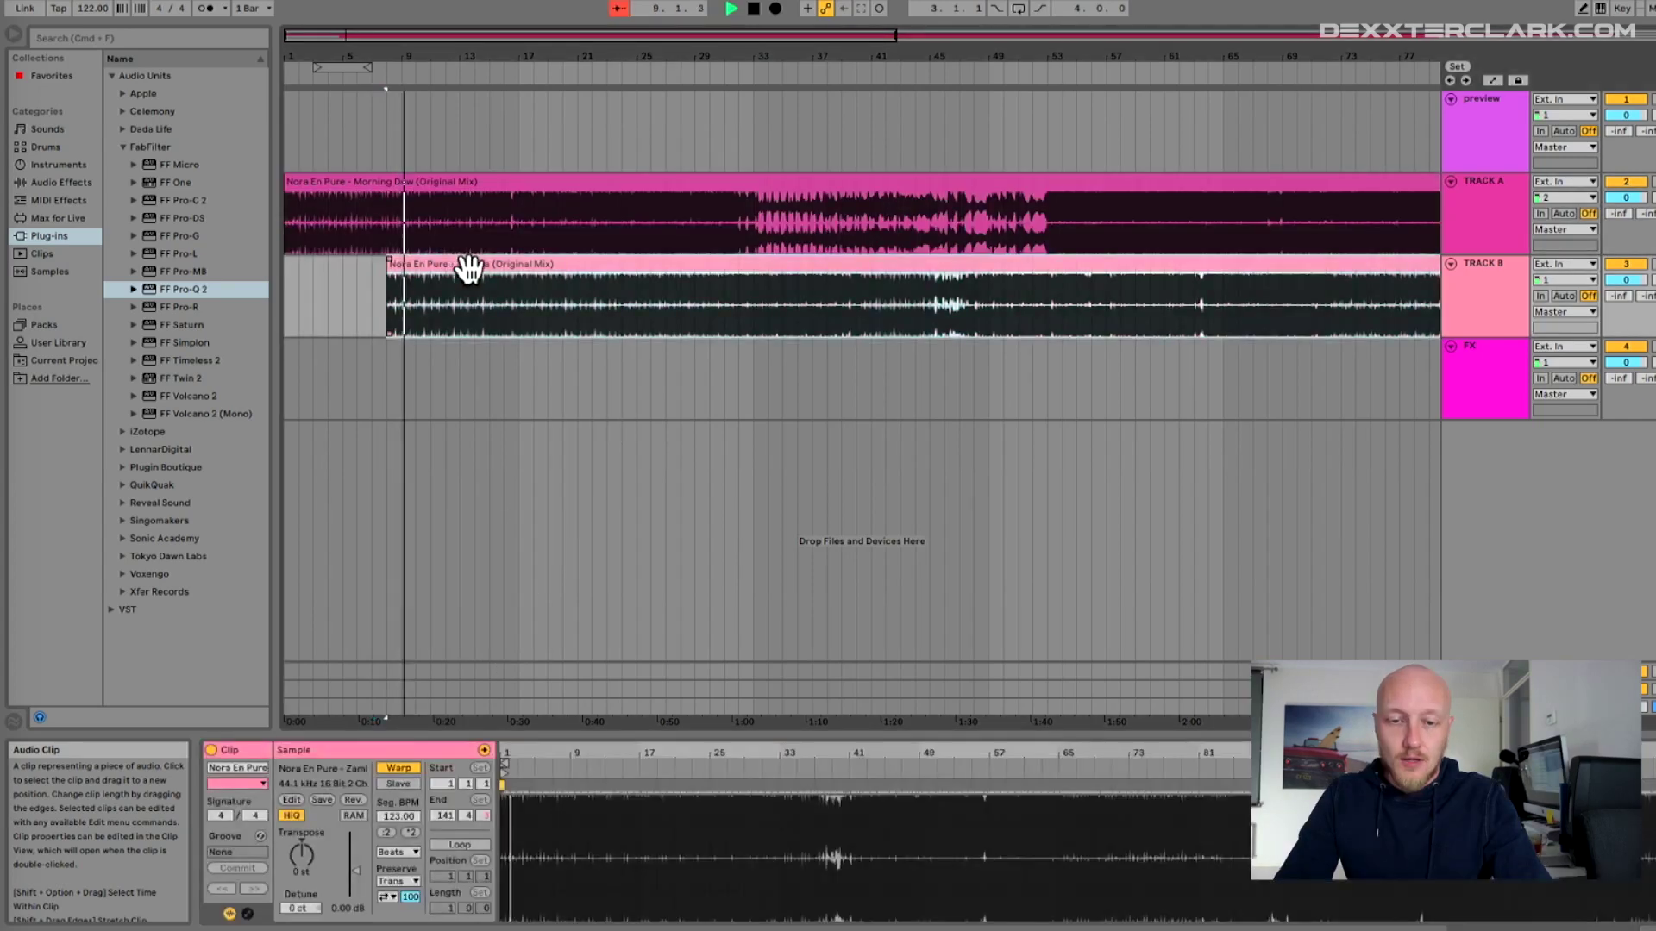
pyautogui.moveTo(468, 269); pyautogui.dragTo(582, 272)
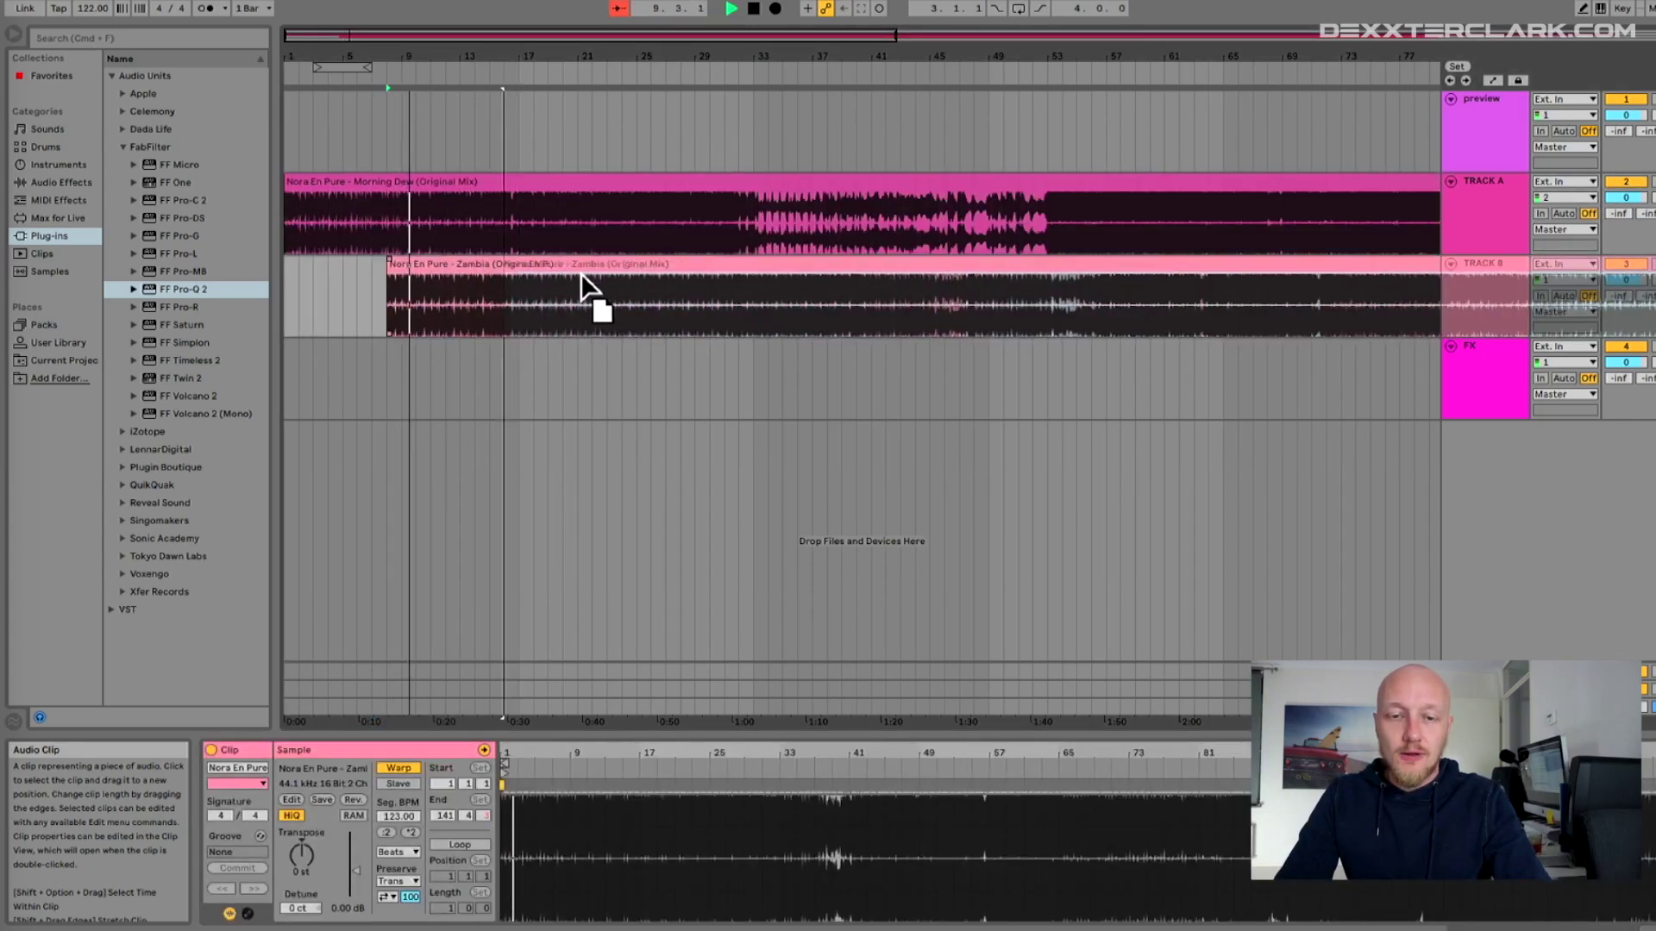
# - Zoom in and play back the Morning Dew–Zambia overlap from bars 13 to 17
pyautogui.click(507, 71)
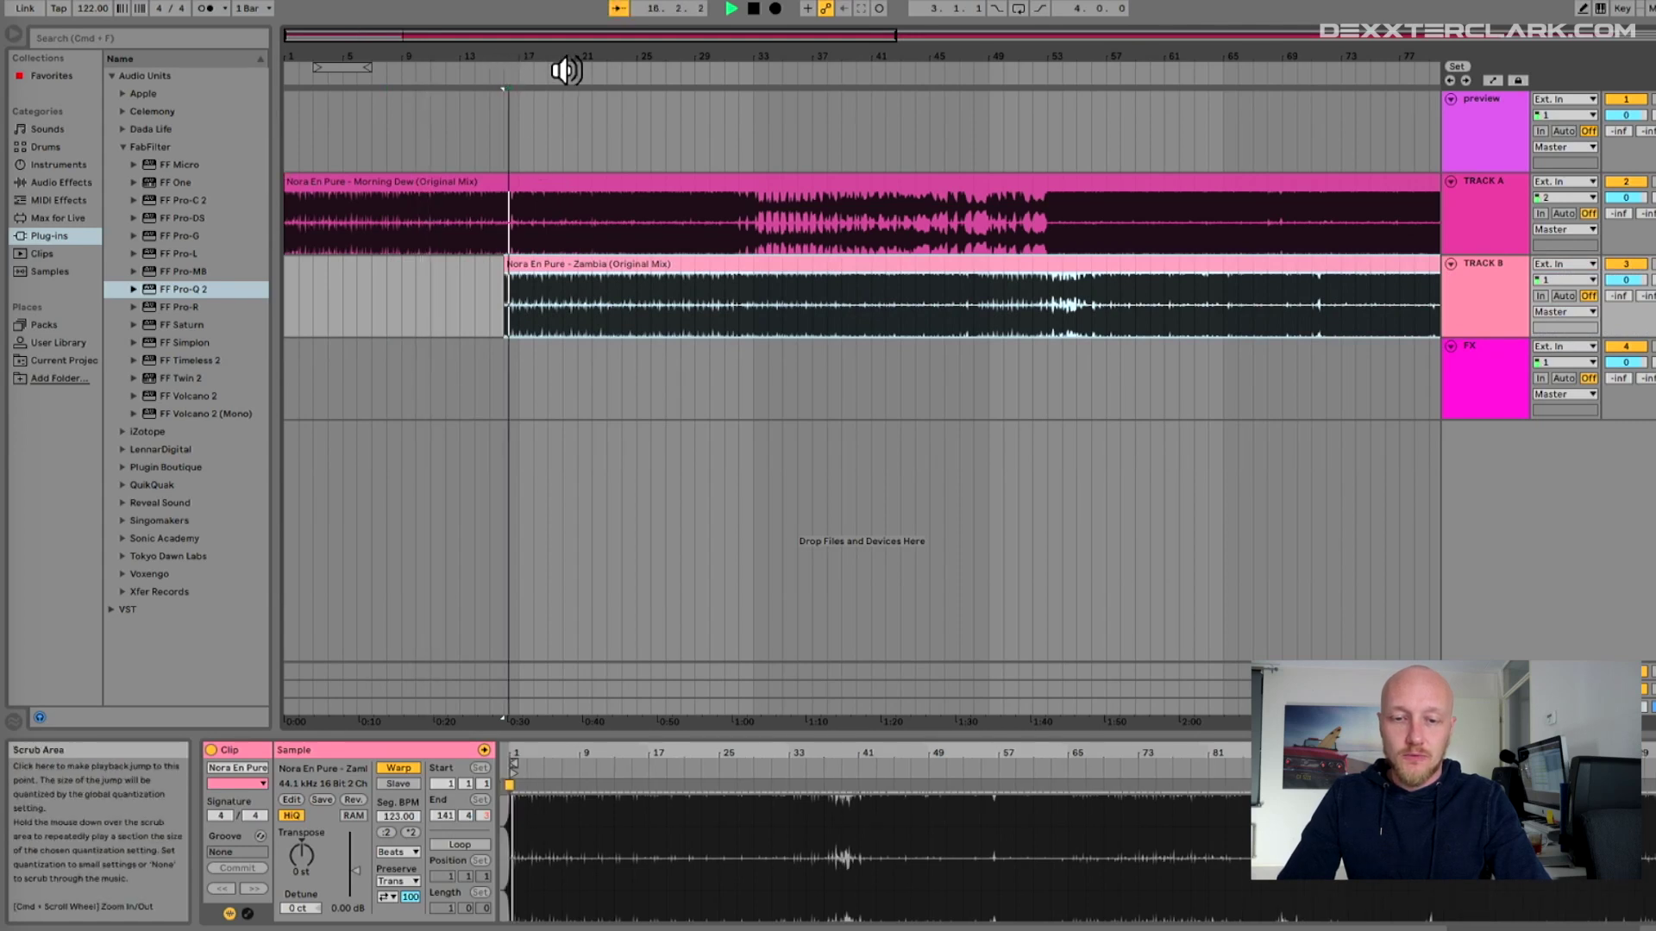
pyautogui.click(491, 61)
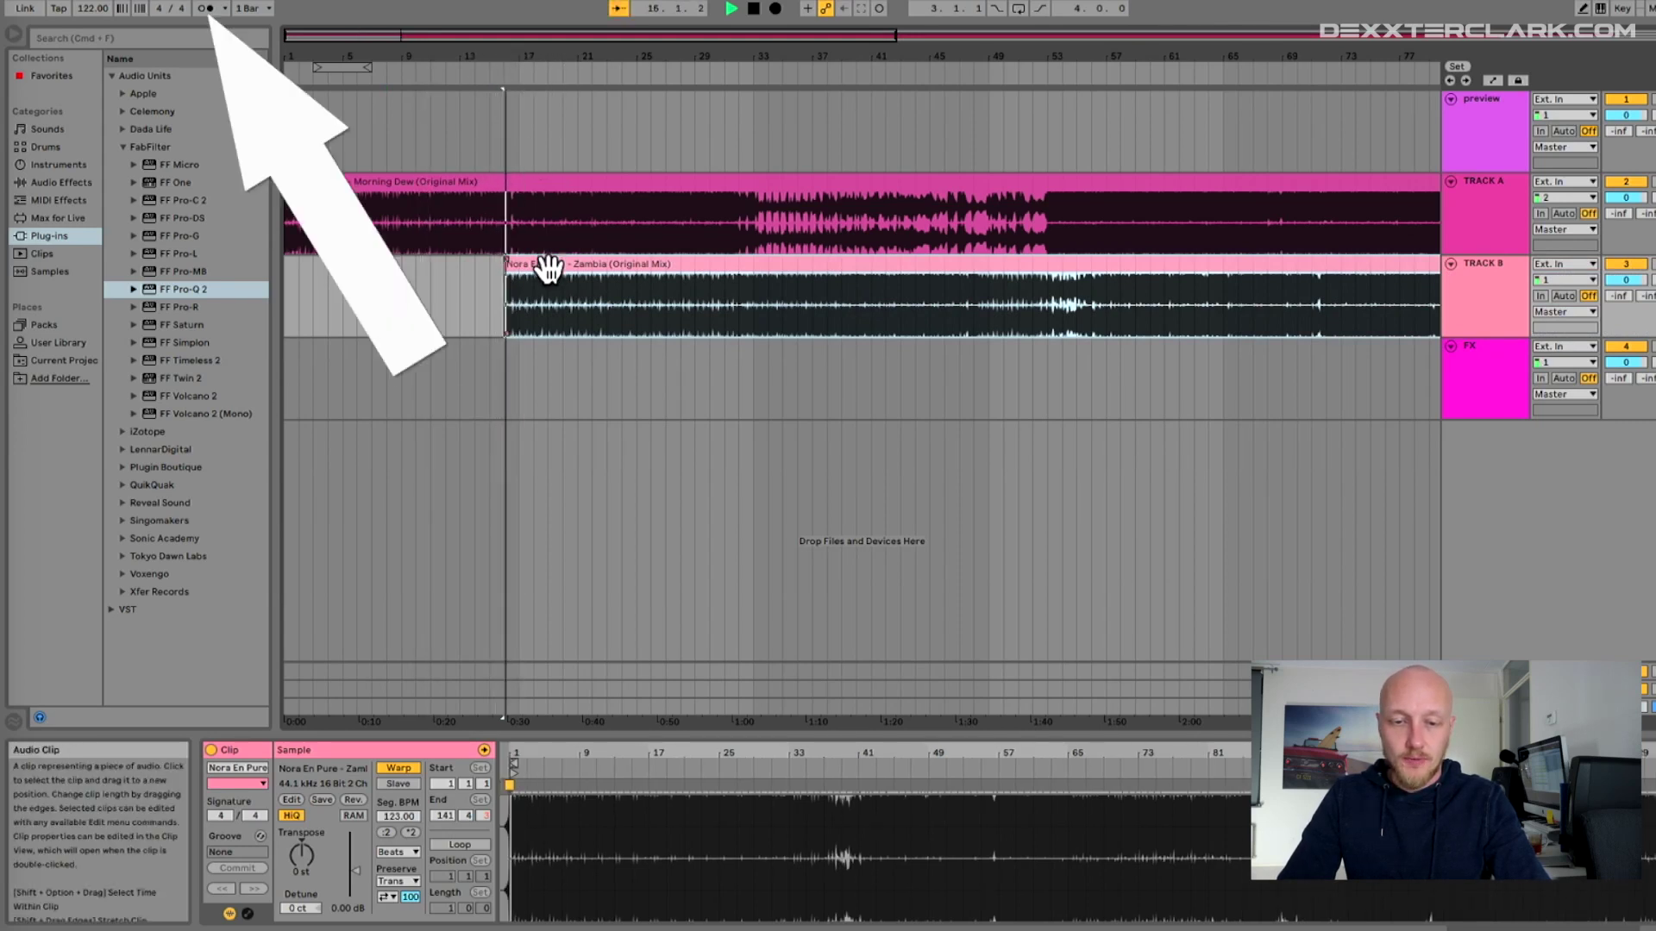
pyautogui.press('space')
pyautogui.press('+')
pyautogui.press('+')
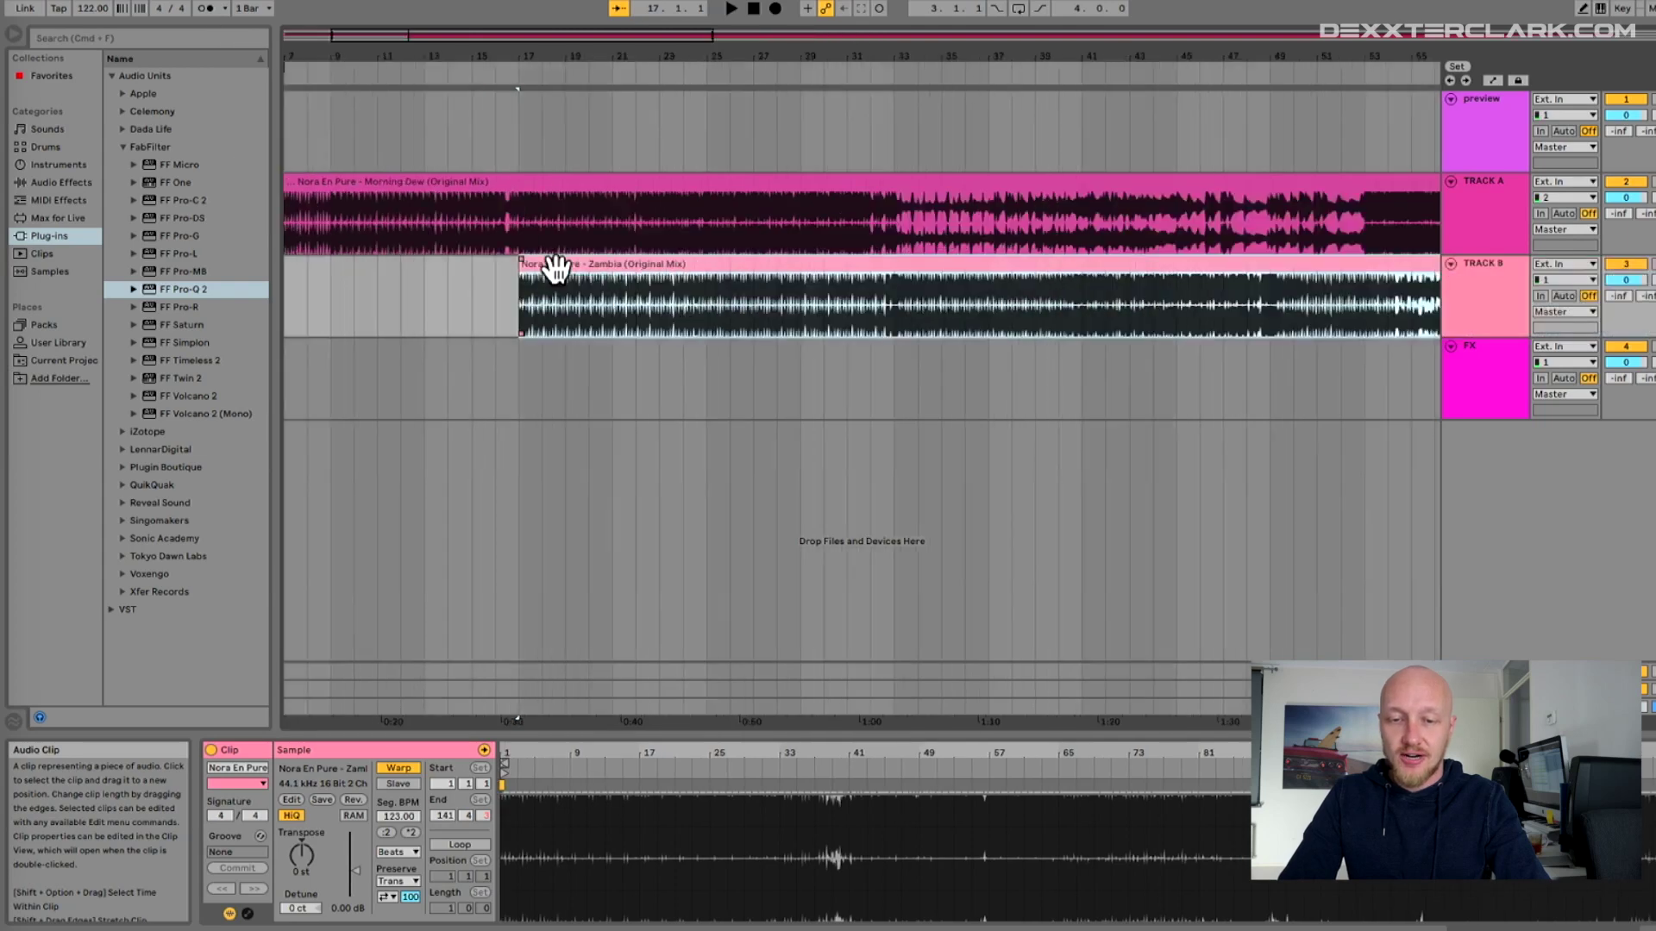
pyautogui.press('space')
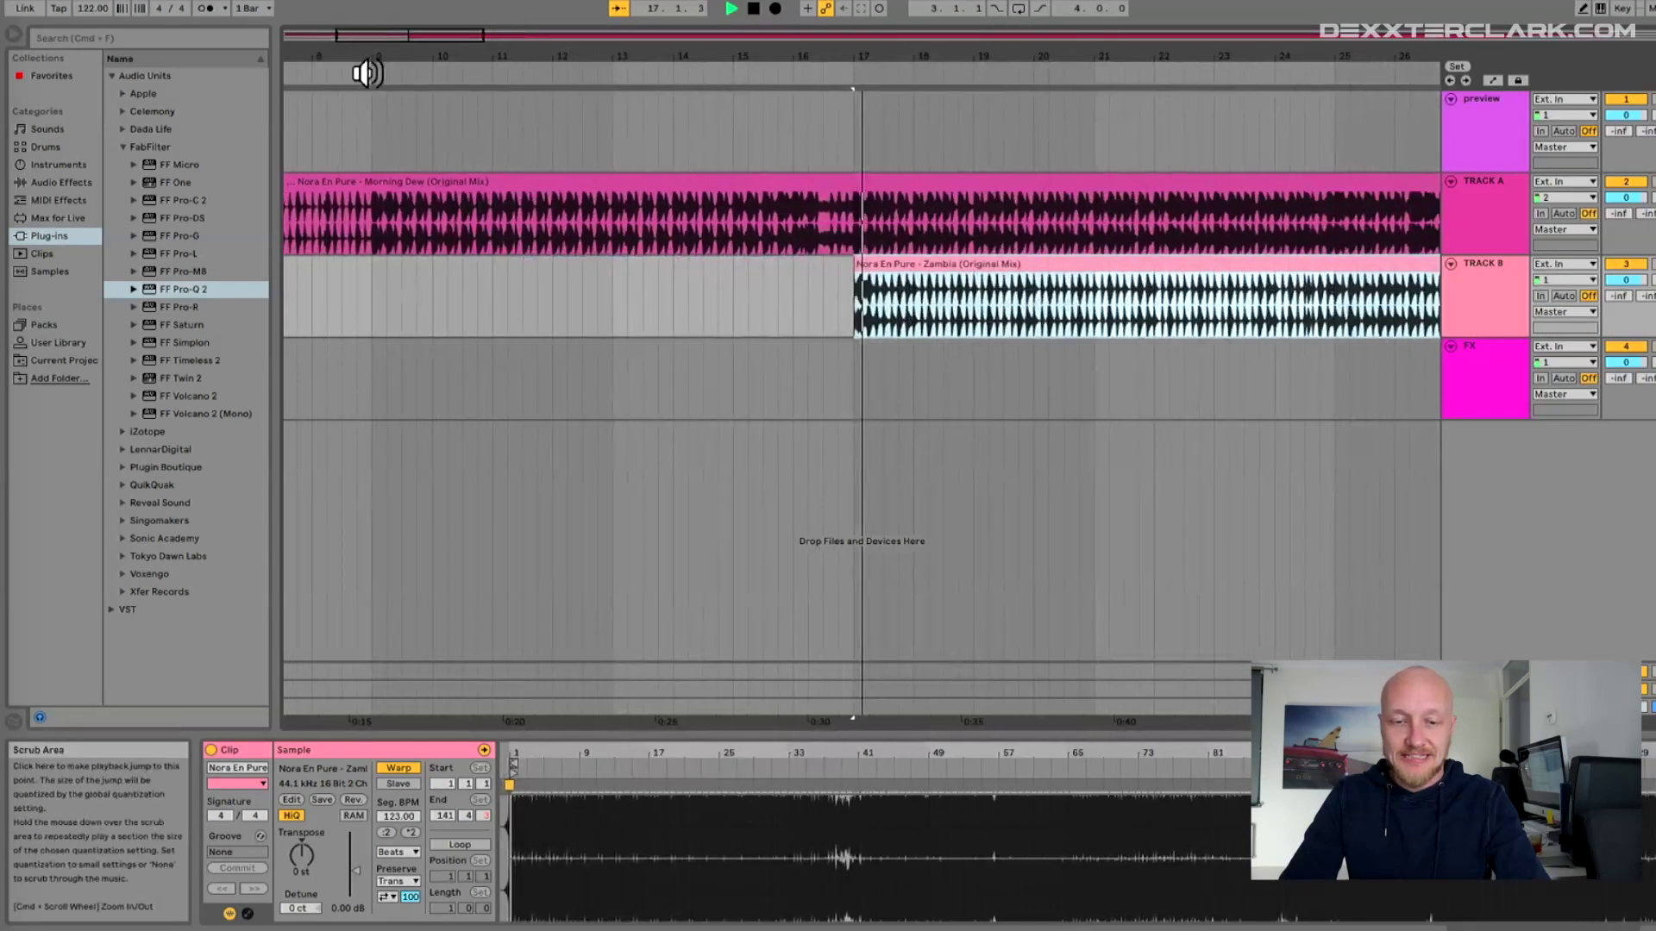
pyautogui.click(576, 72)
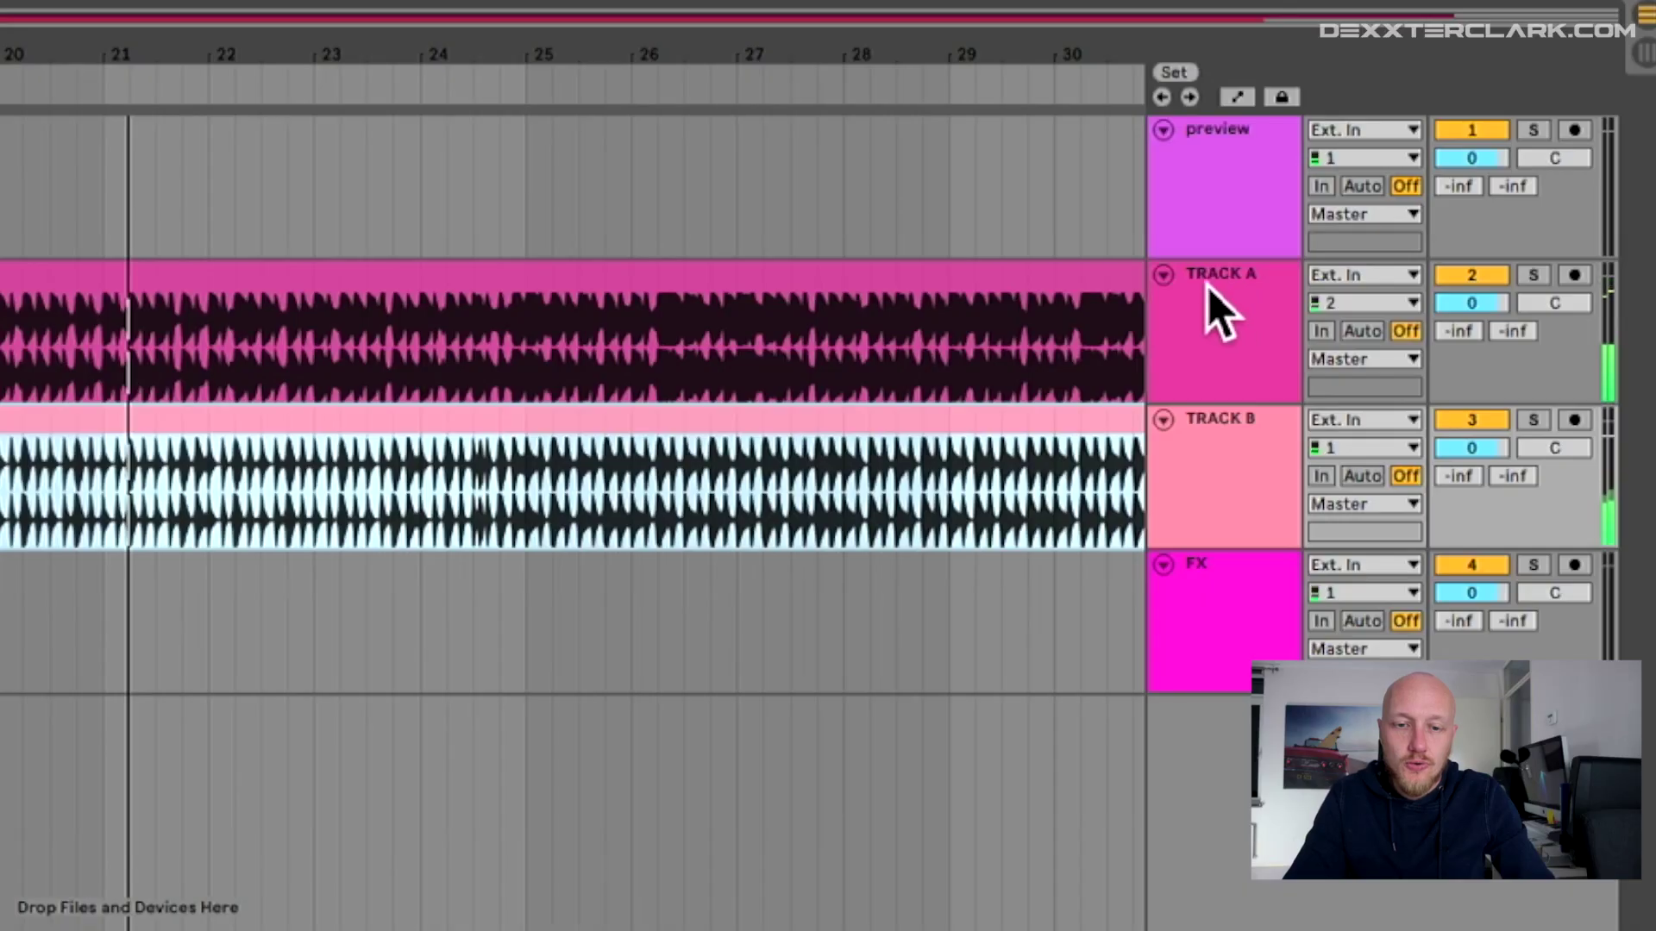
# - Select TRACK A and switch the arrangement into Automation Mode
pyautogui.click(1221, 333)
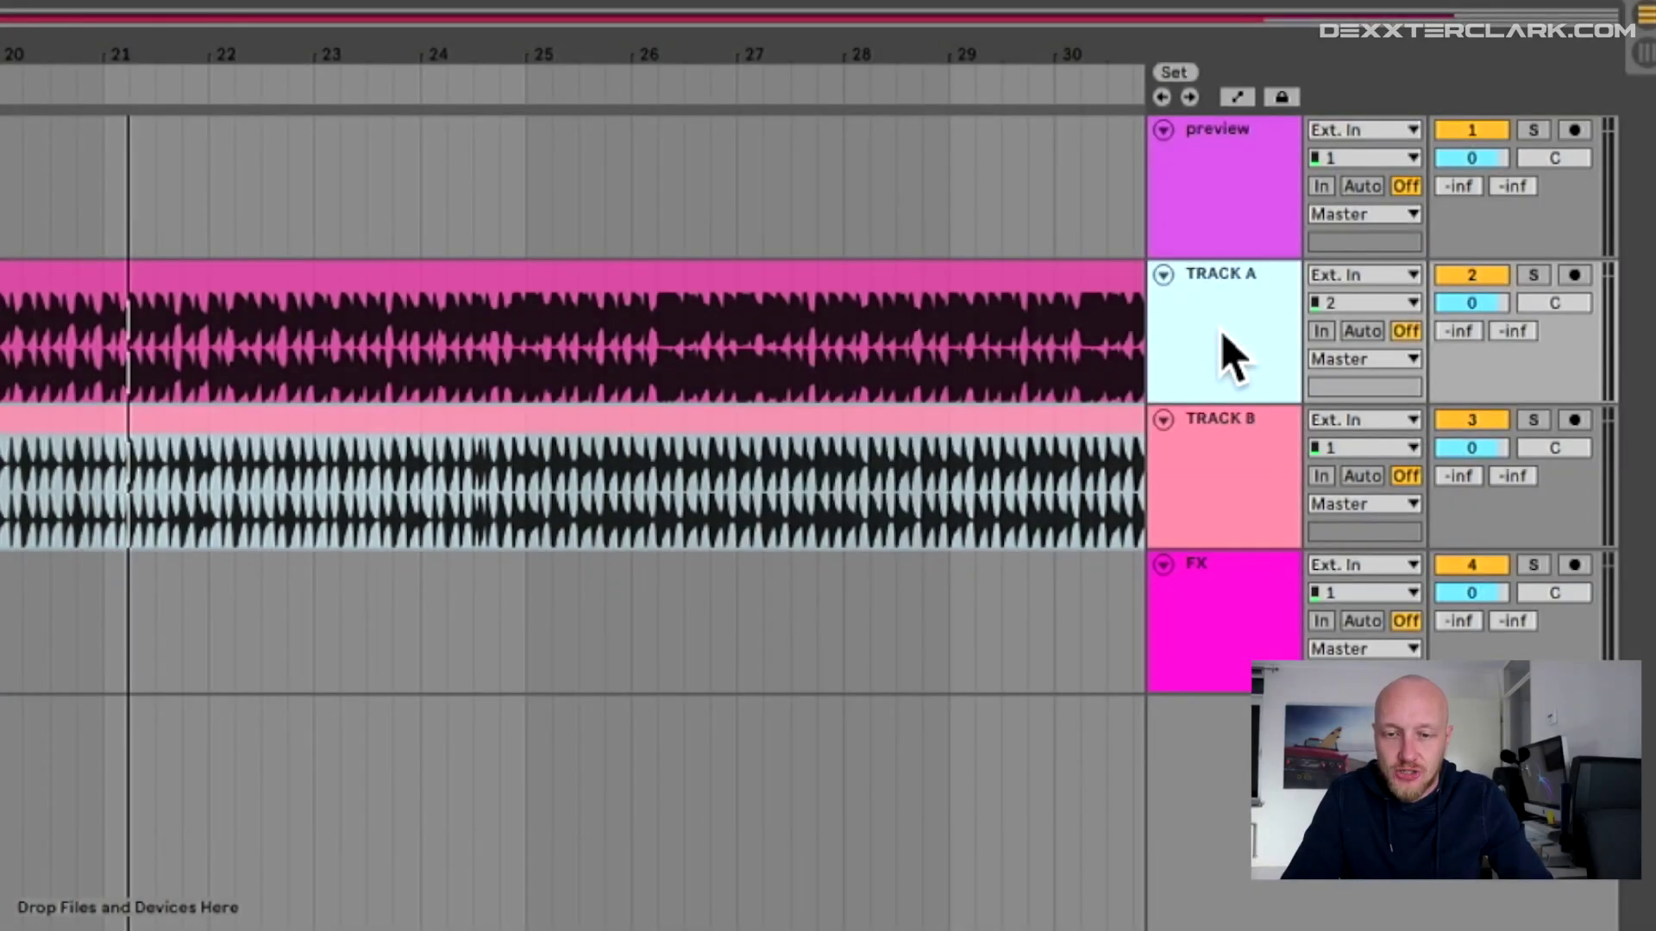
pyautogui.press('a')
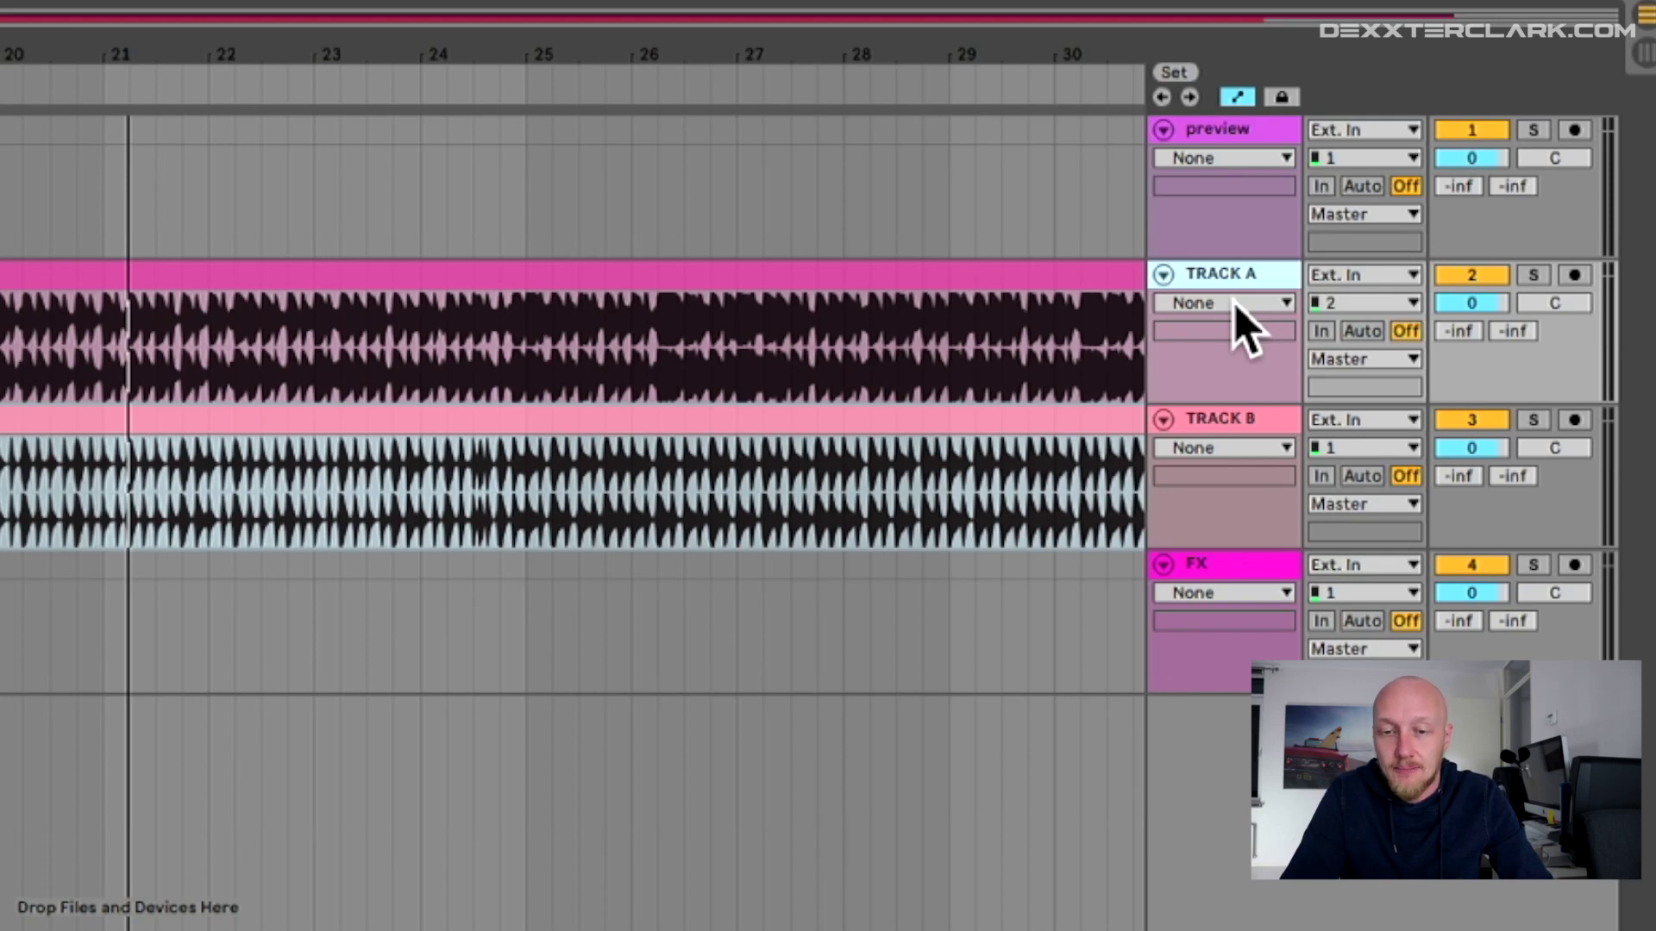
# - Add a Pro-Q 2 low-cut band on TRACK A with a Band 1 Frequency automation lane
pyautogui.click(1235, 303)
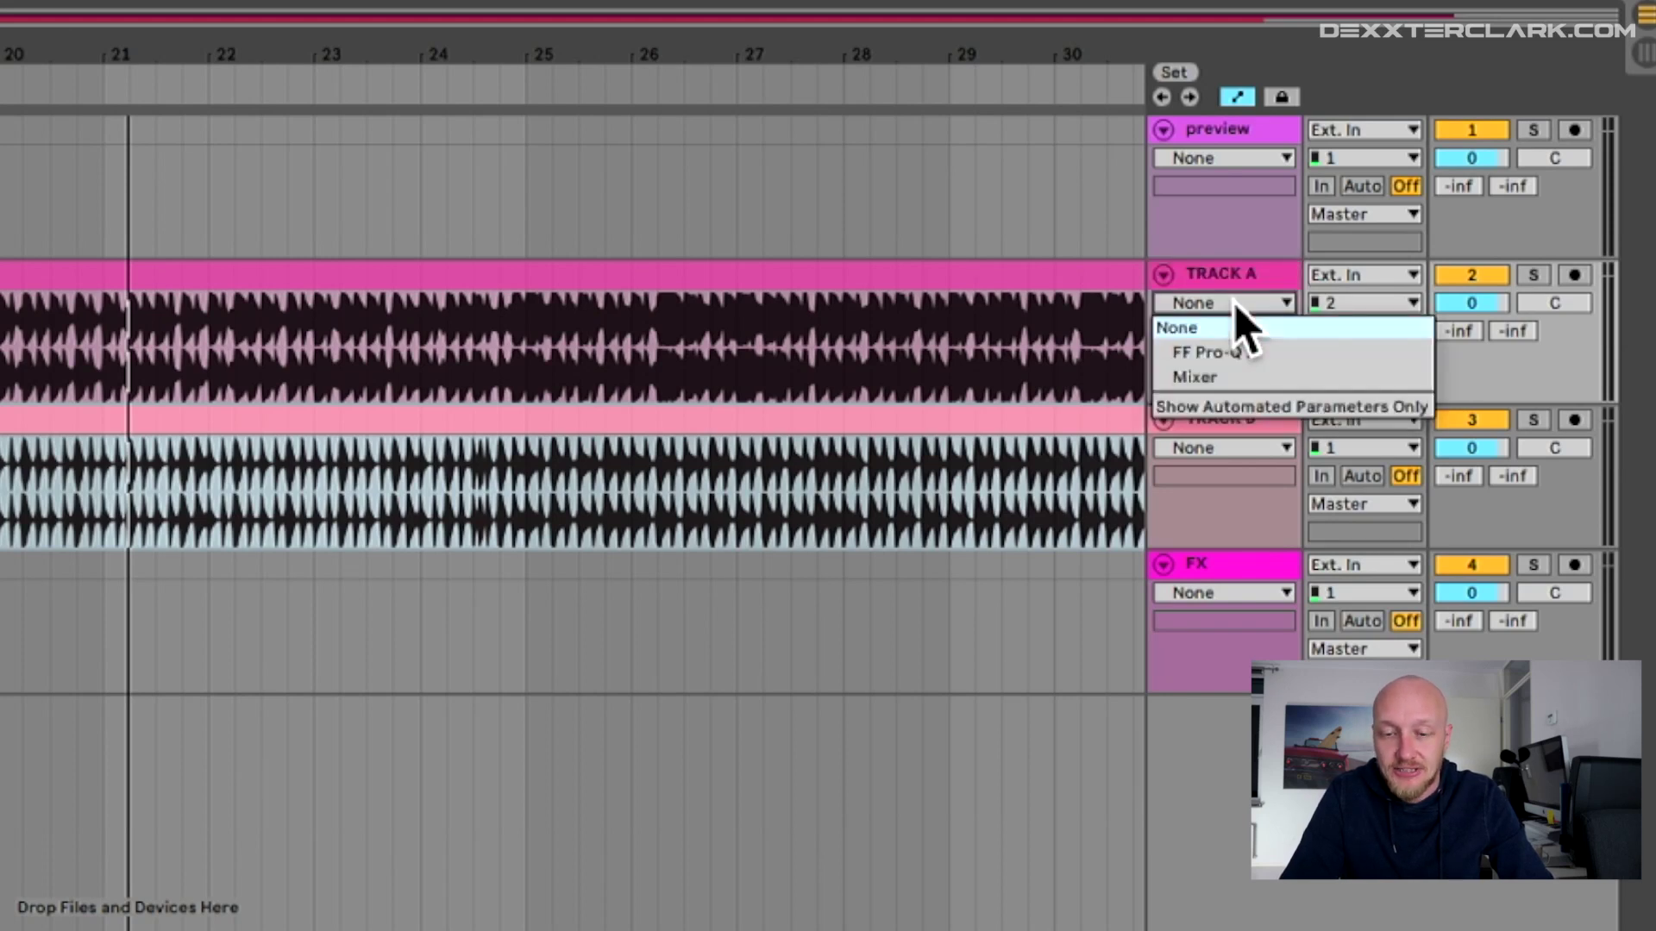
pyautogui.click(1238, 352)
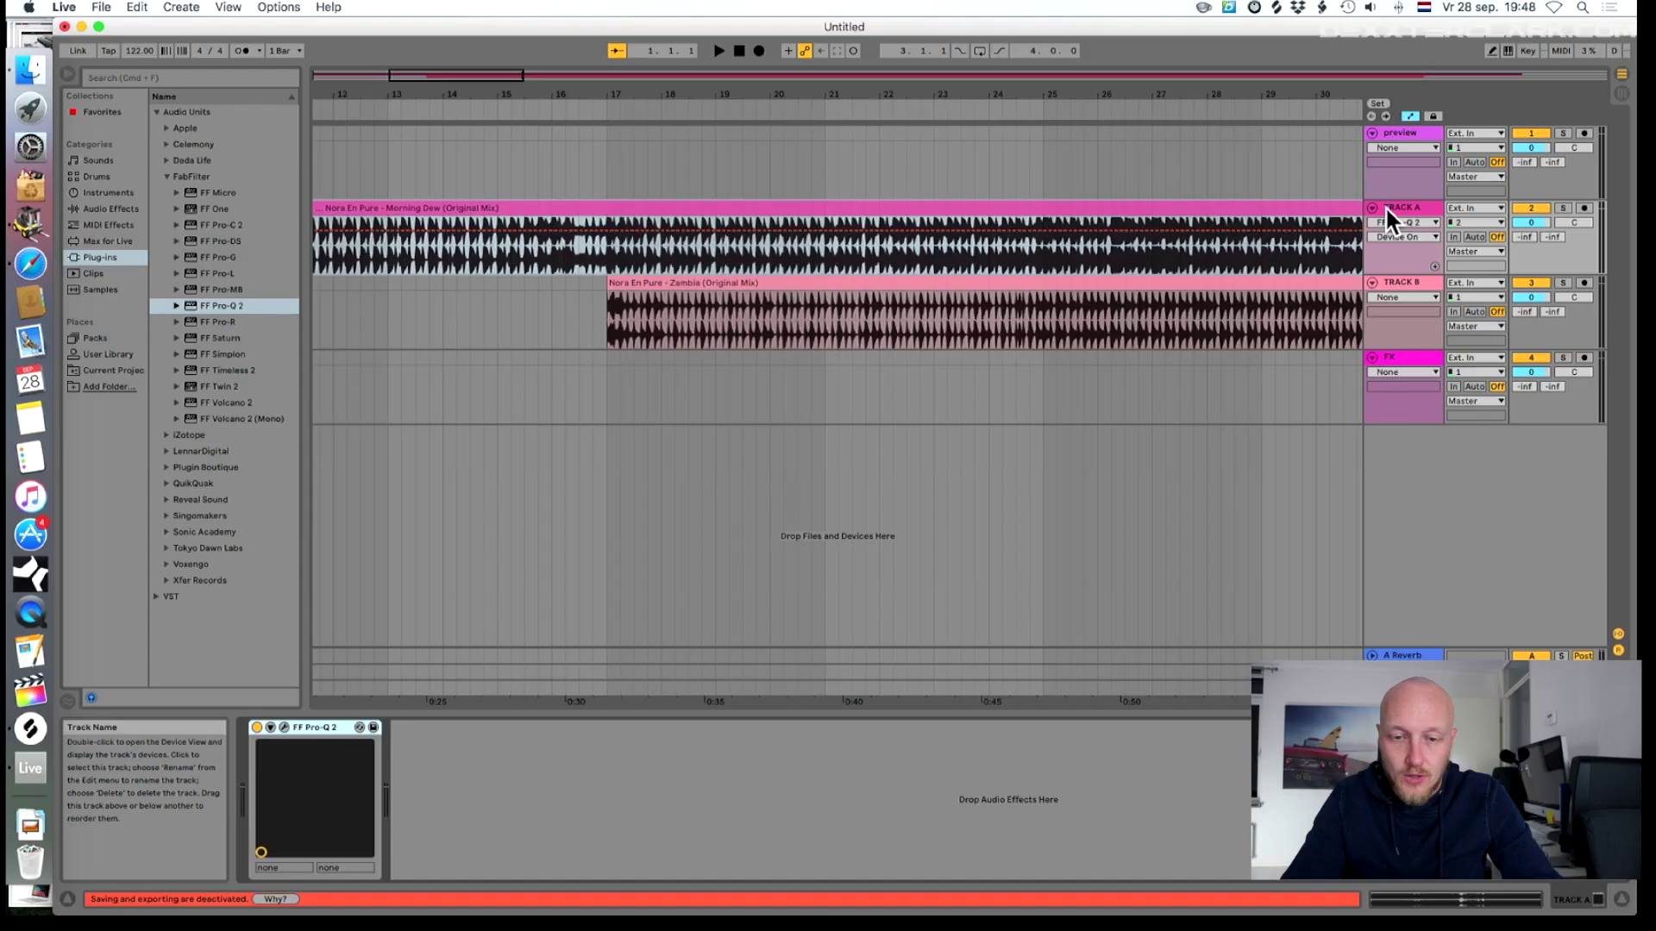
pyautogui.click(283, 728)
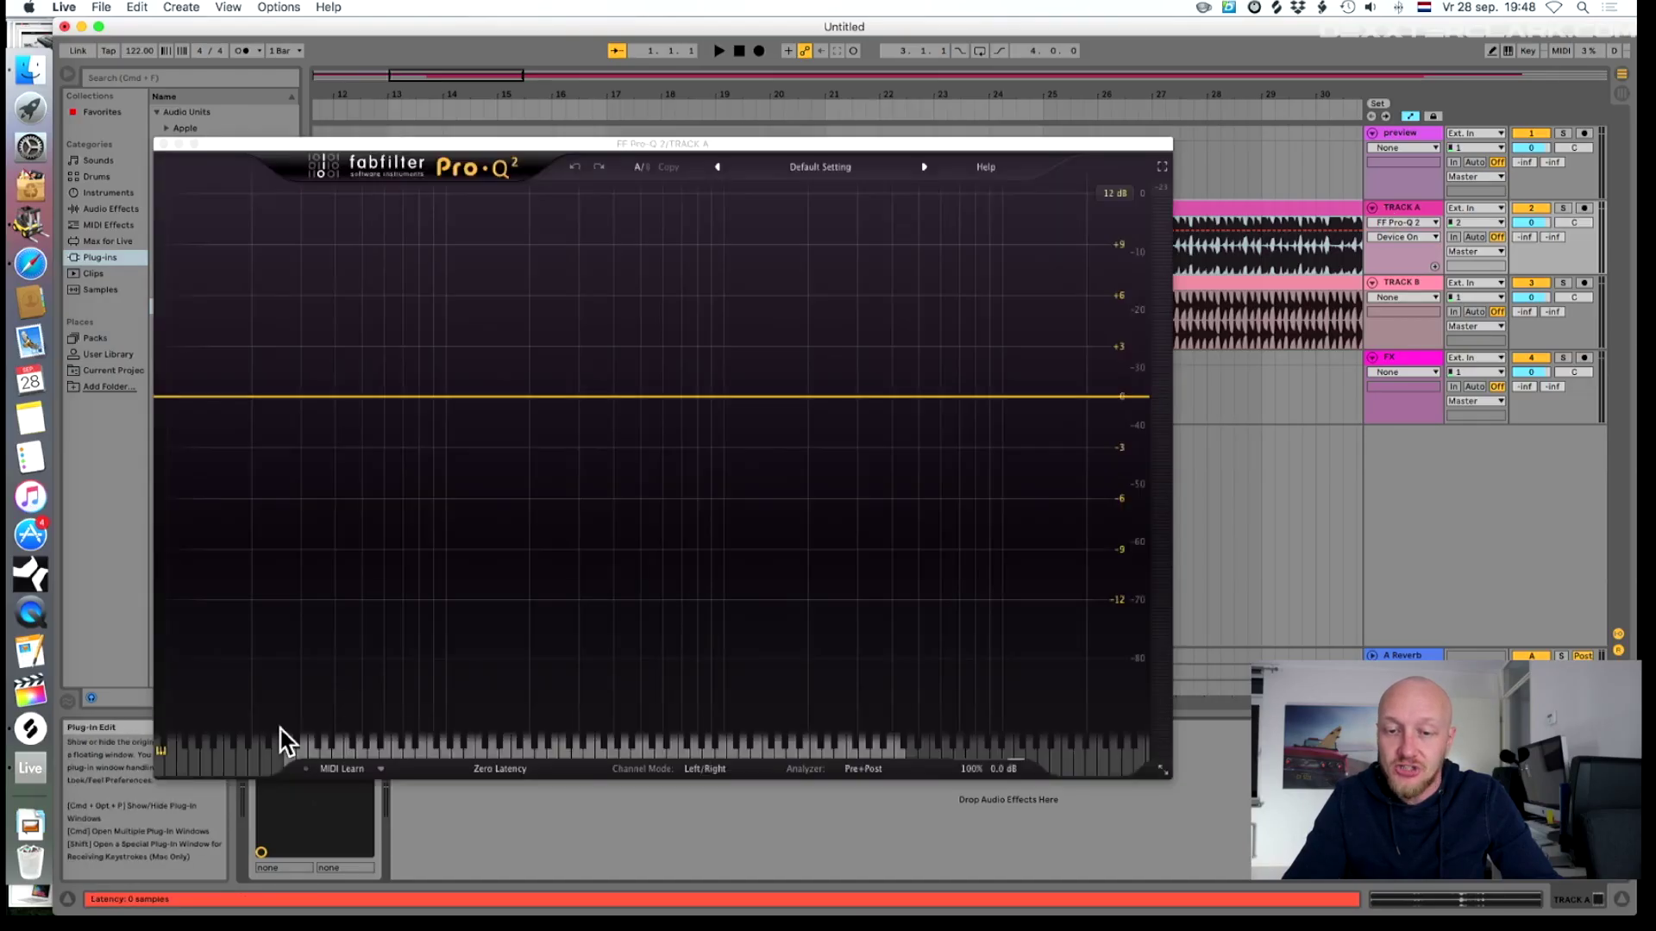
pyautogui.click(169, 398)
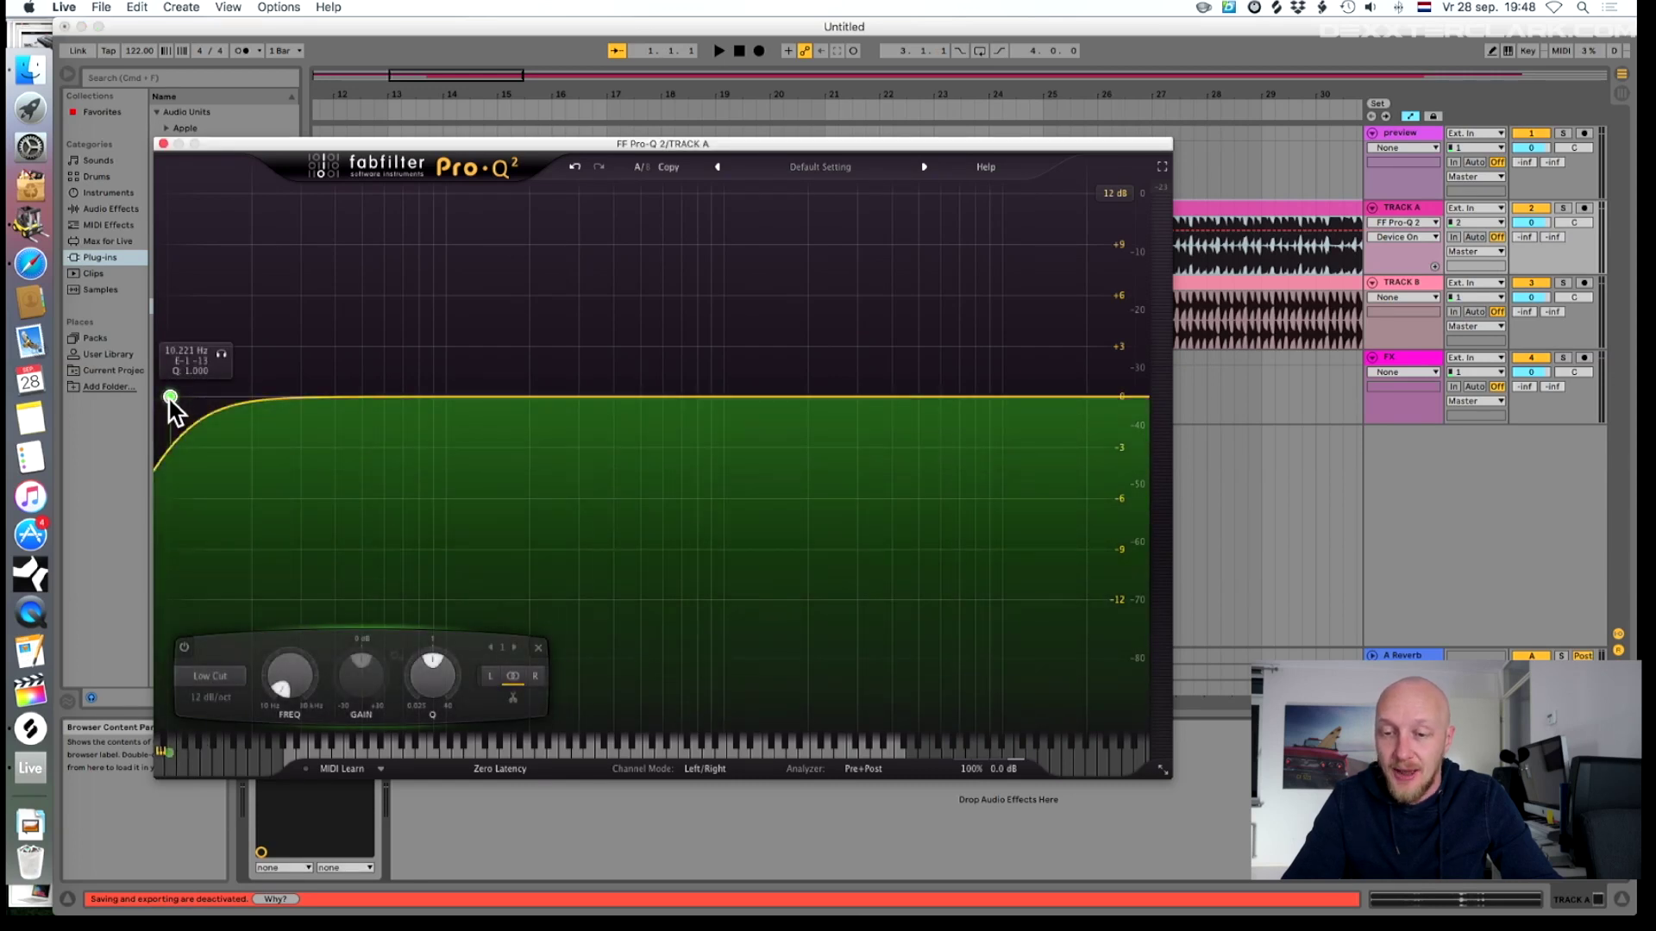
pyautogui.click(1414, 237)
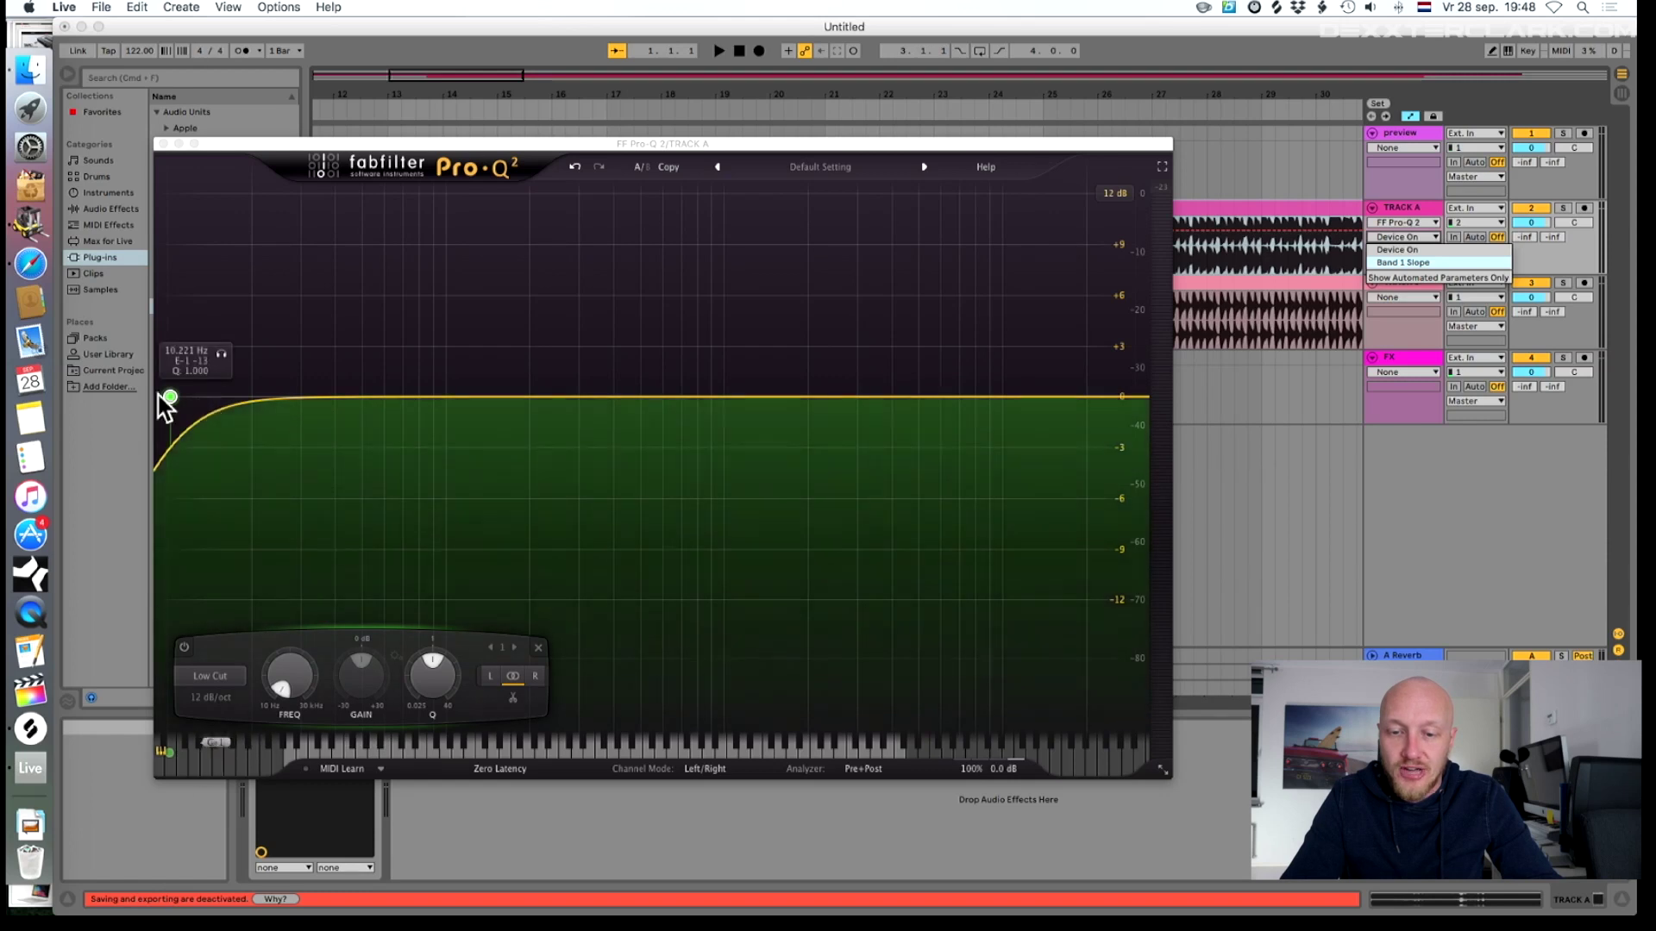
pyautogui.moveTo(168, 398); pyautogui.dragTo(271, 399)
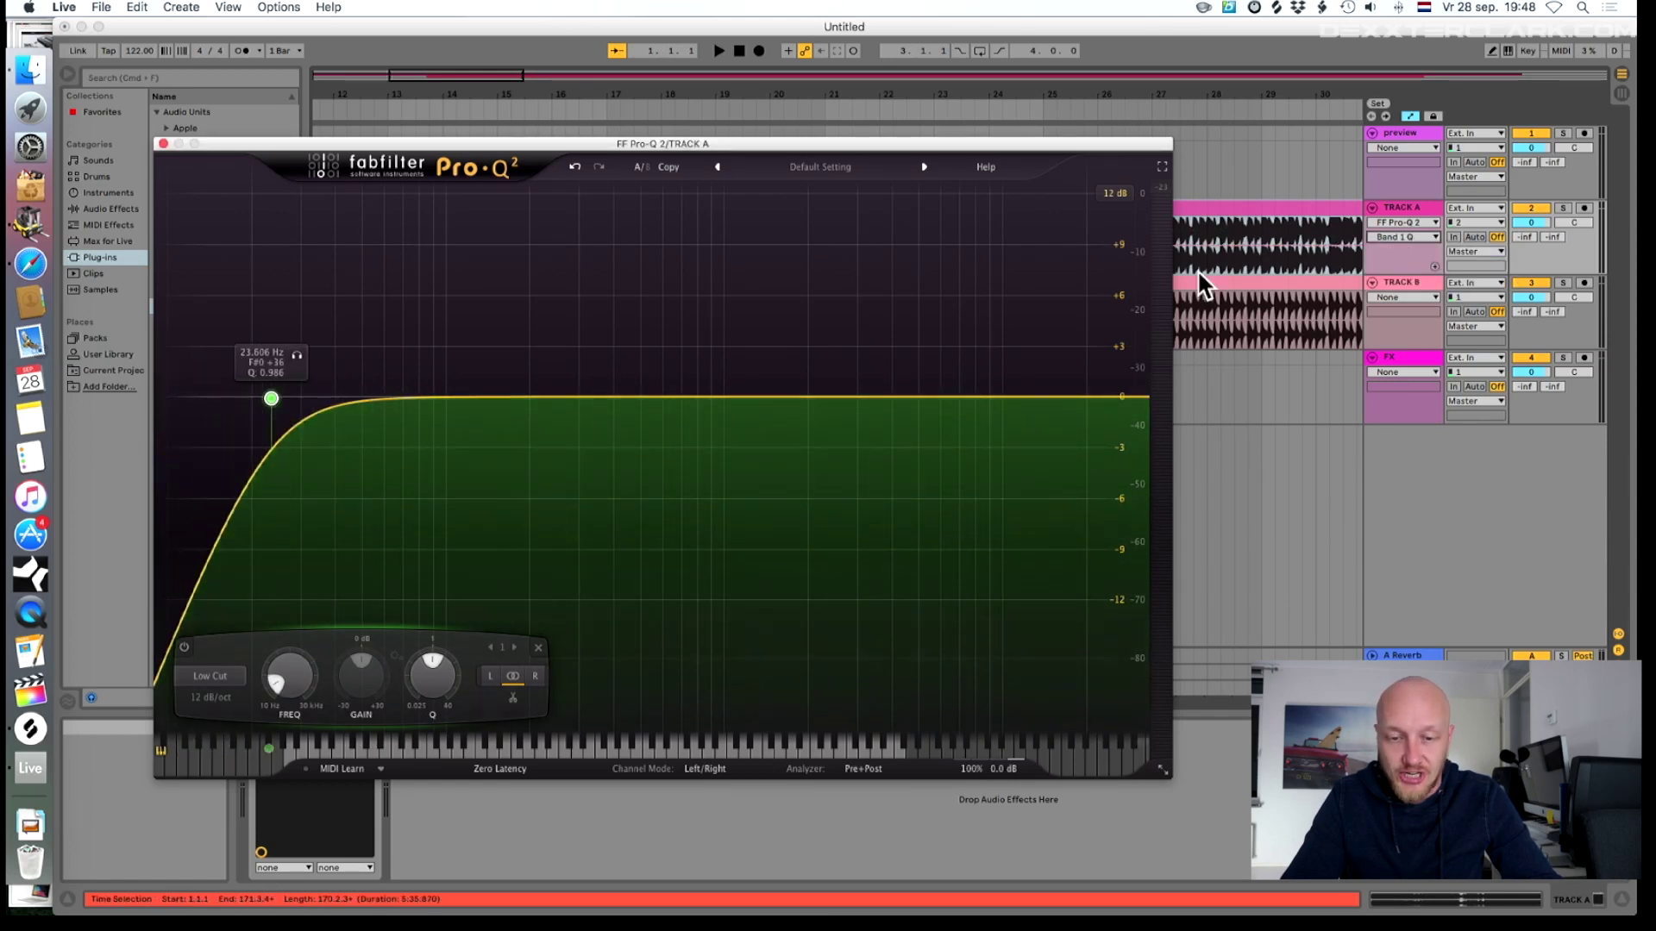
pyautogui.click(1421, 239)
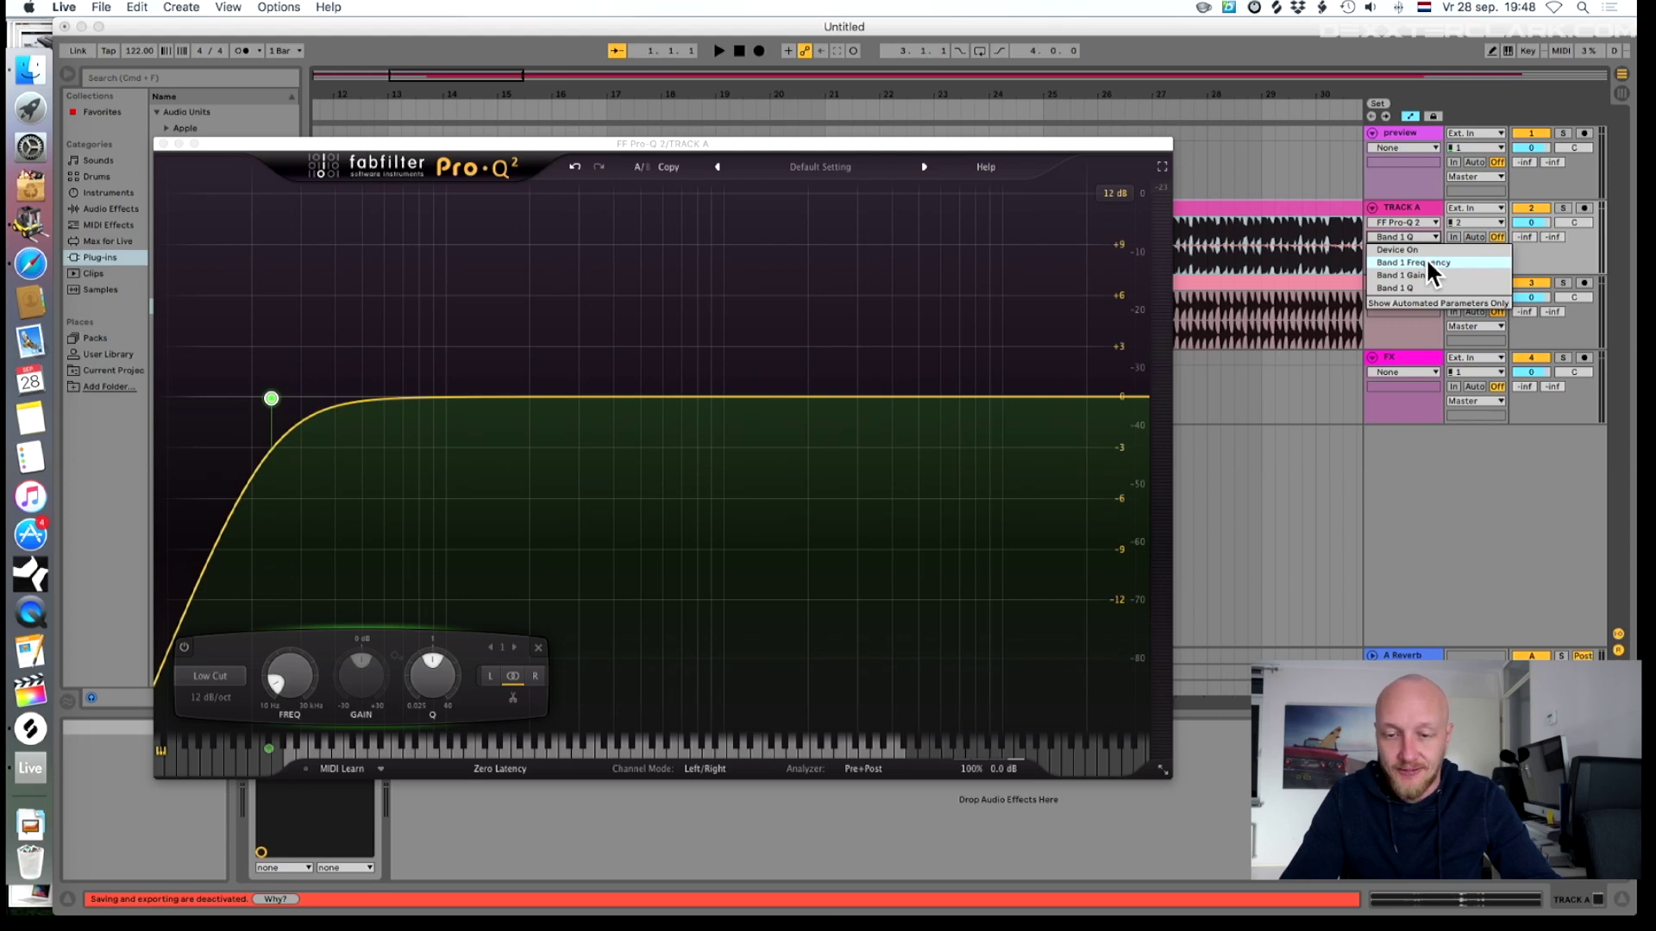
pyautogui.click(1427, 262)
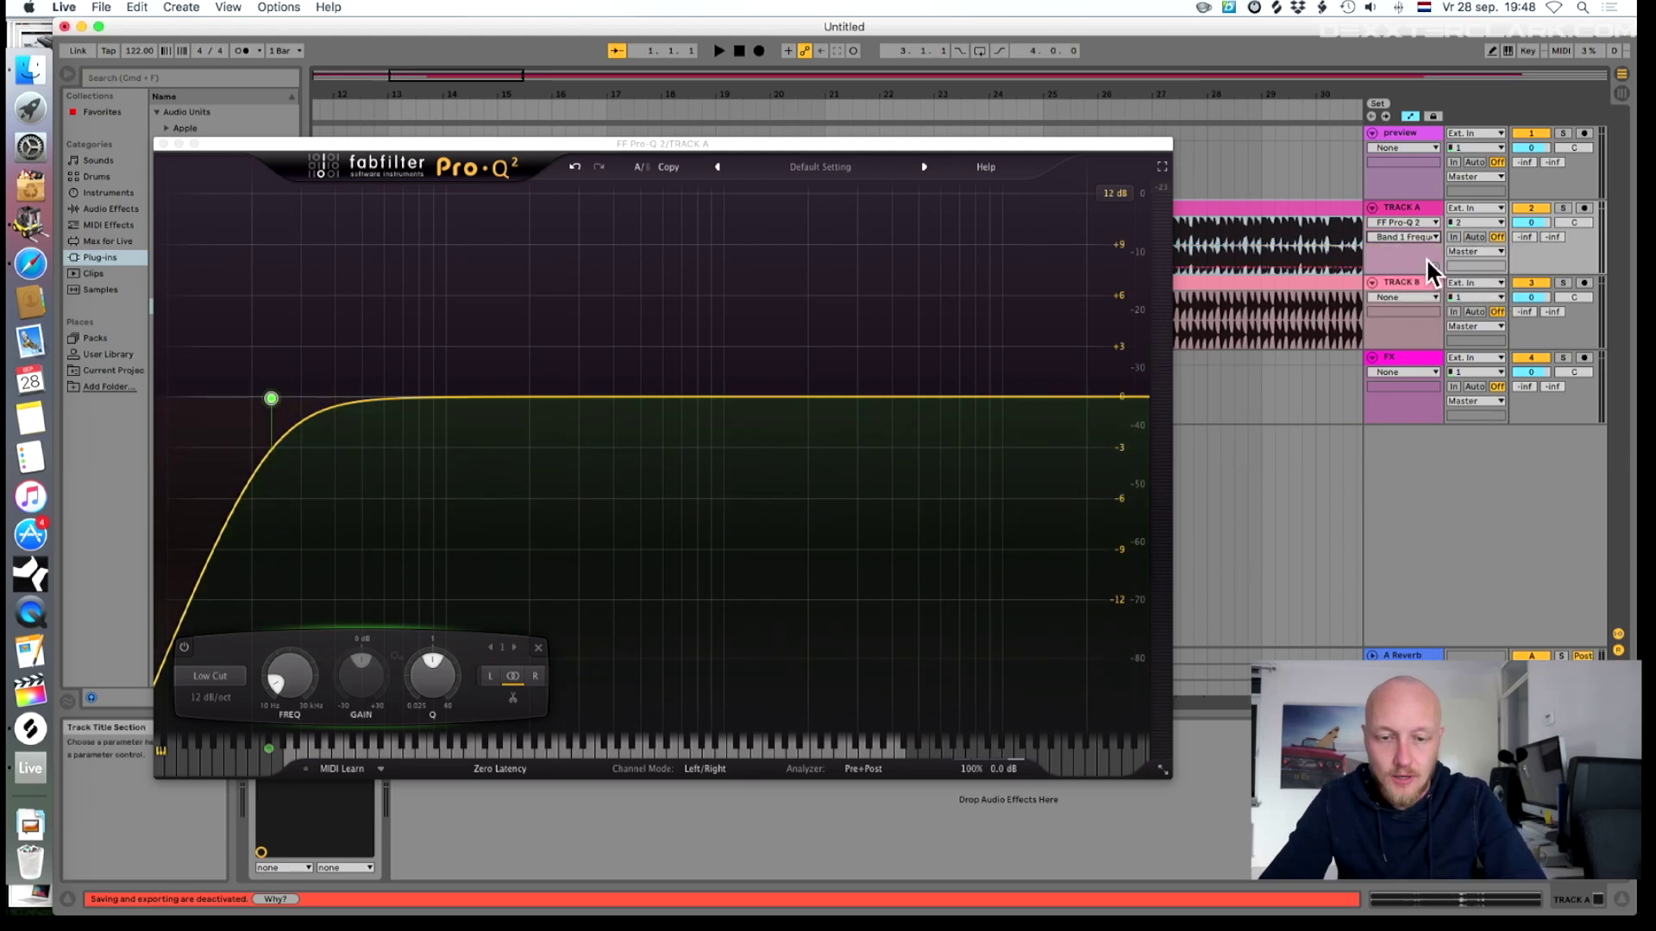
pyautogui.click(1429, 268)
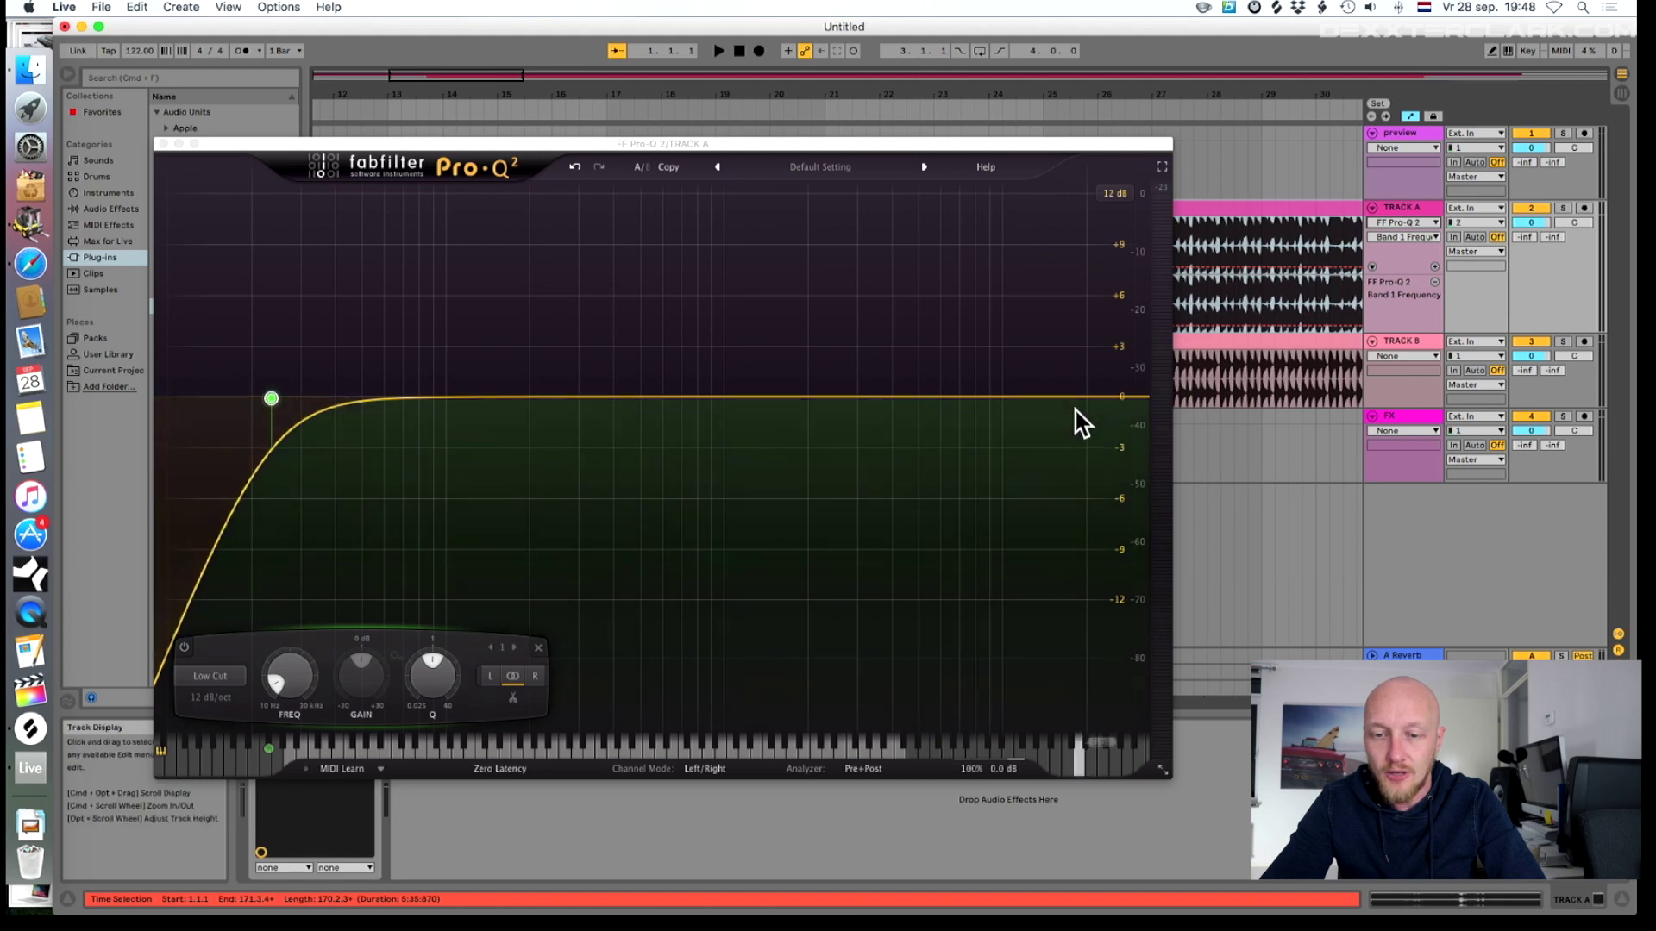
# - Add a high-cut band near 12276 Hz and target Band 2 Frequency for automation
pyautogui.click(1095, 398)
pyautogui.moveTo(1096, 398); pyautogui.dragTo(1027, 398)
pyautogui.click(1428, 238)
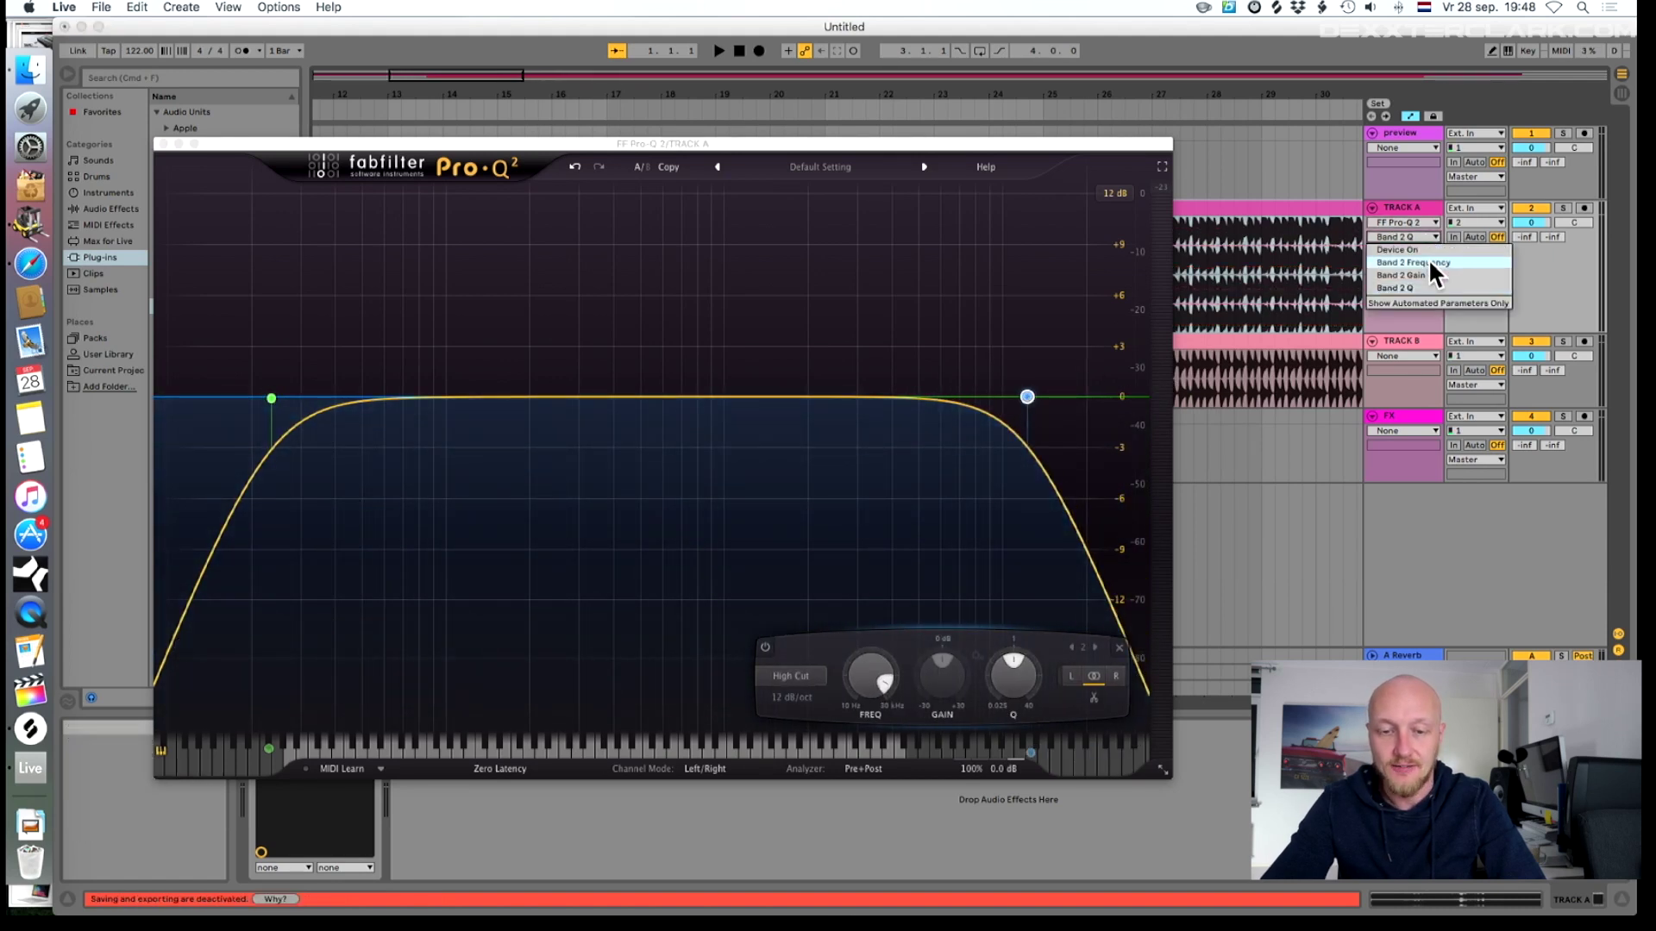
pyautogui.click(1434, 263)
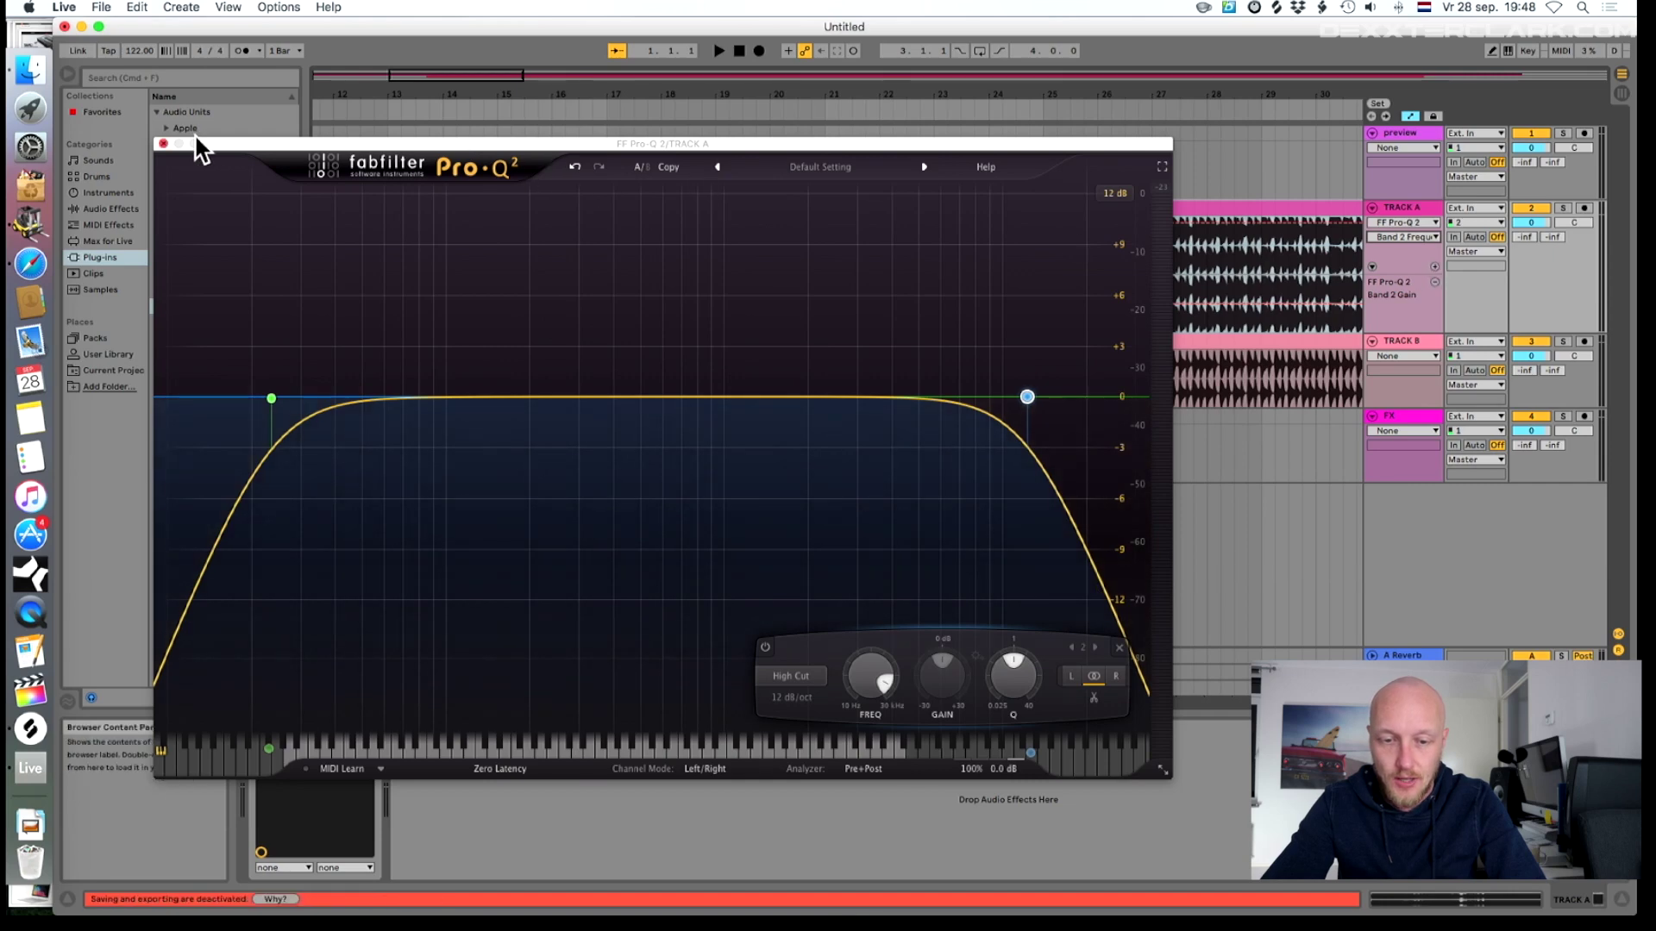
pyautogui.click(164, 143)
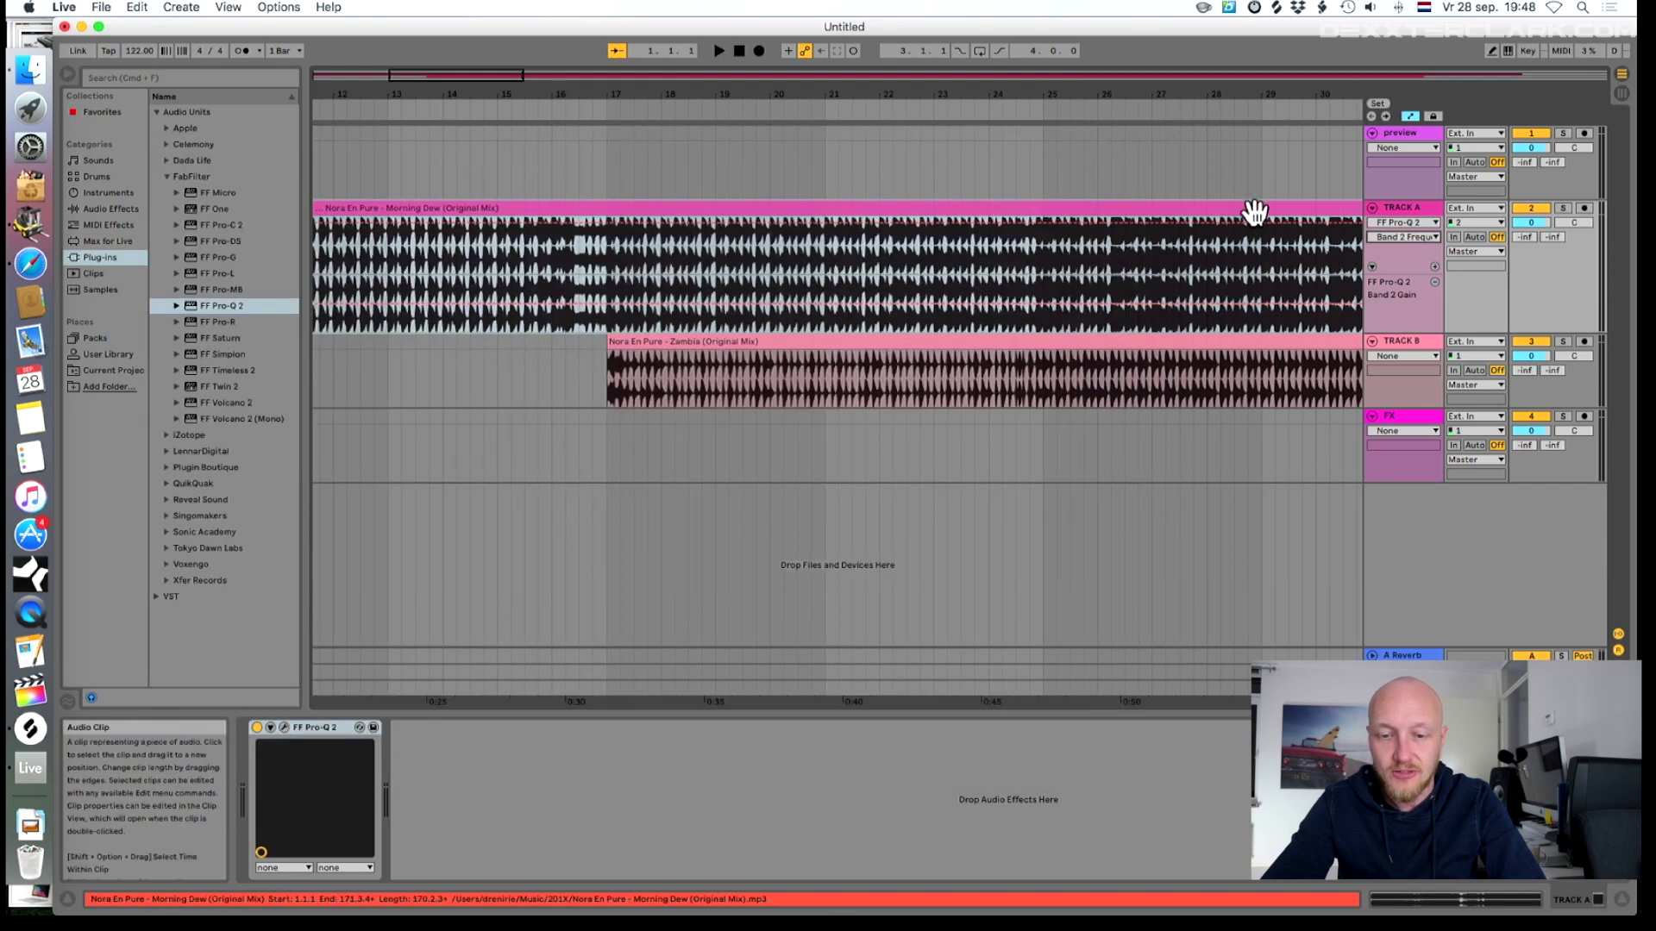
# - Search 'uti', add Utility to TRACK A, and create a Utility Gain automation lane
pyautogui.click(111, 208)
pyautogui.click(189, 77)
pyautogui.write('uti')
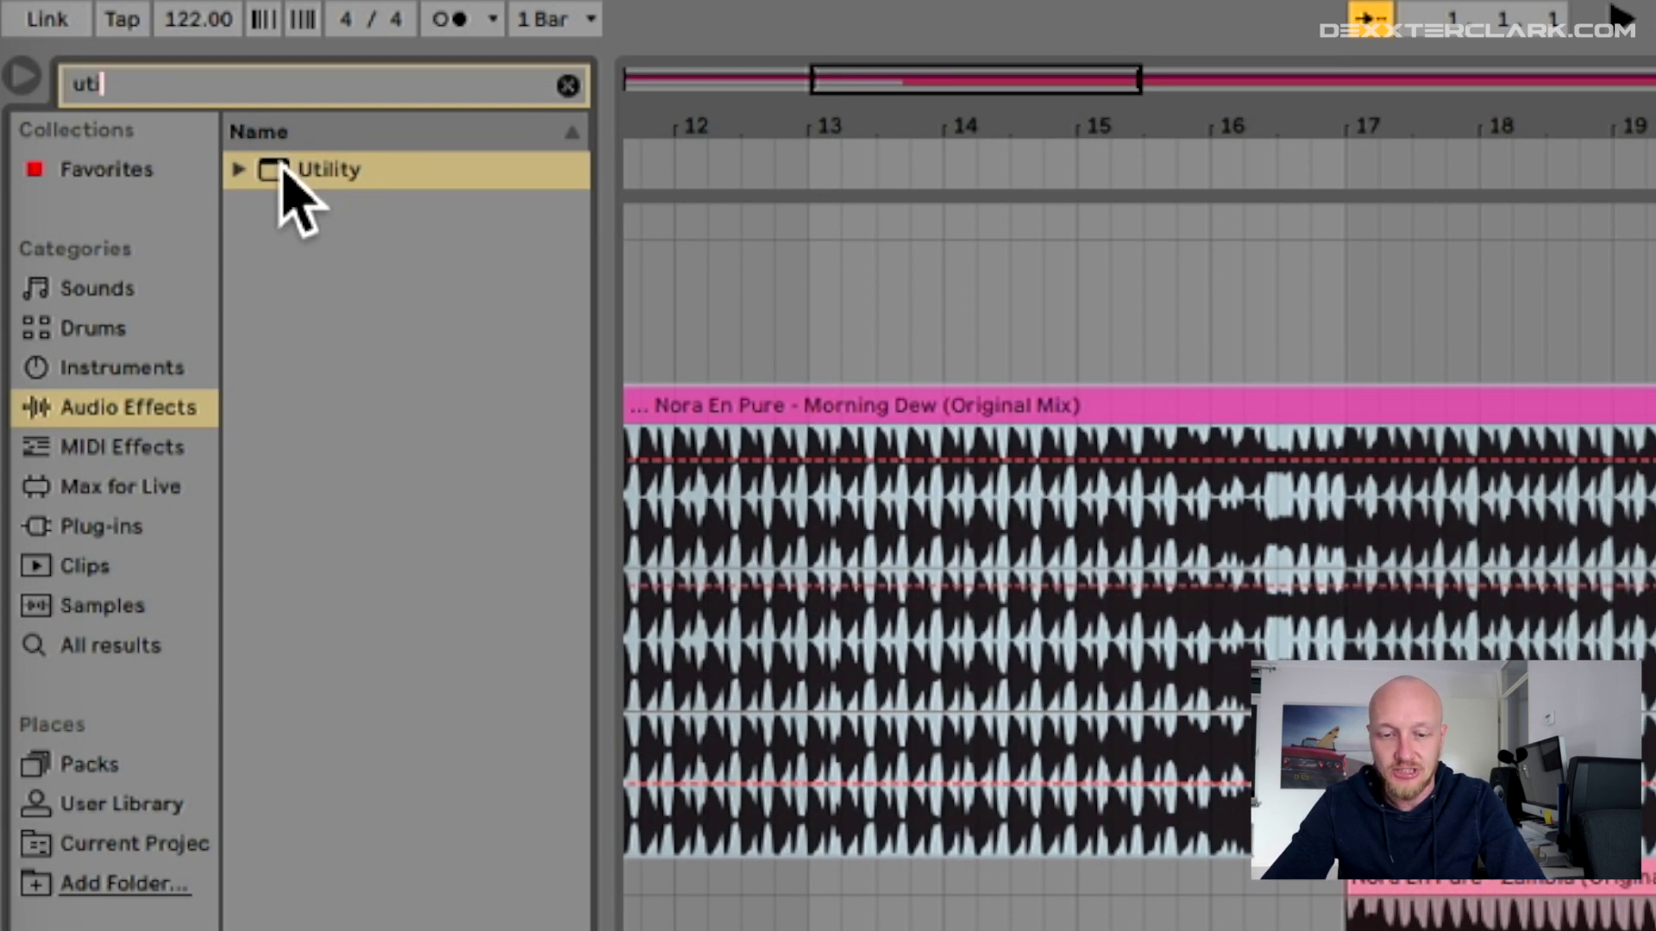
pyautogui.moveTo(285, 173); pyautogui.dragTo(1415, 263)
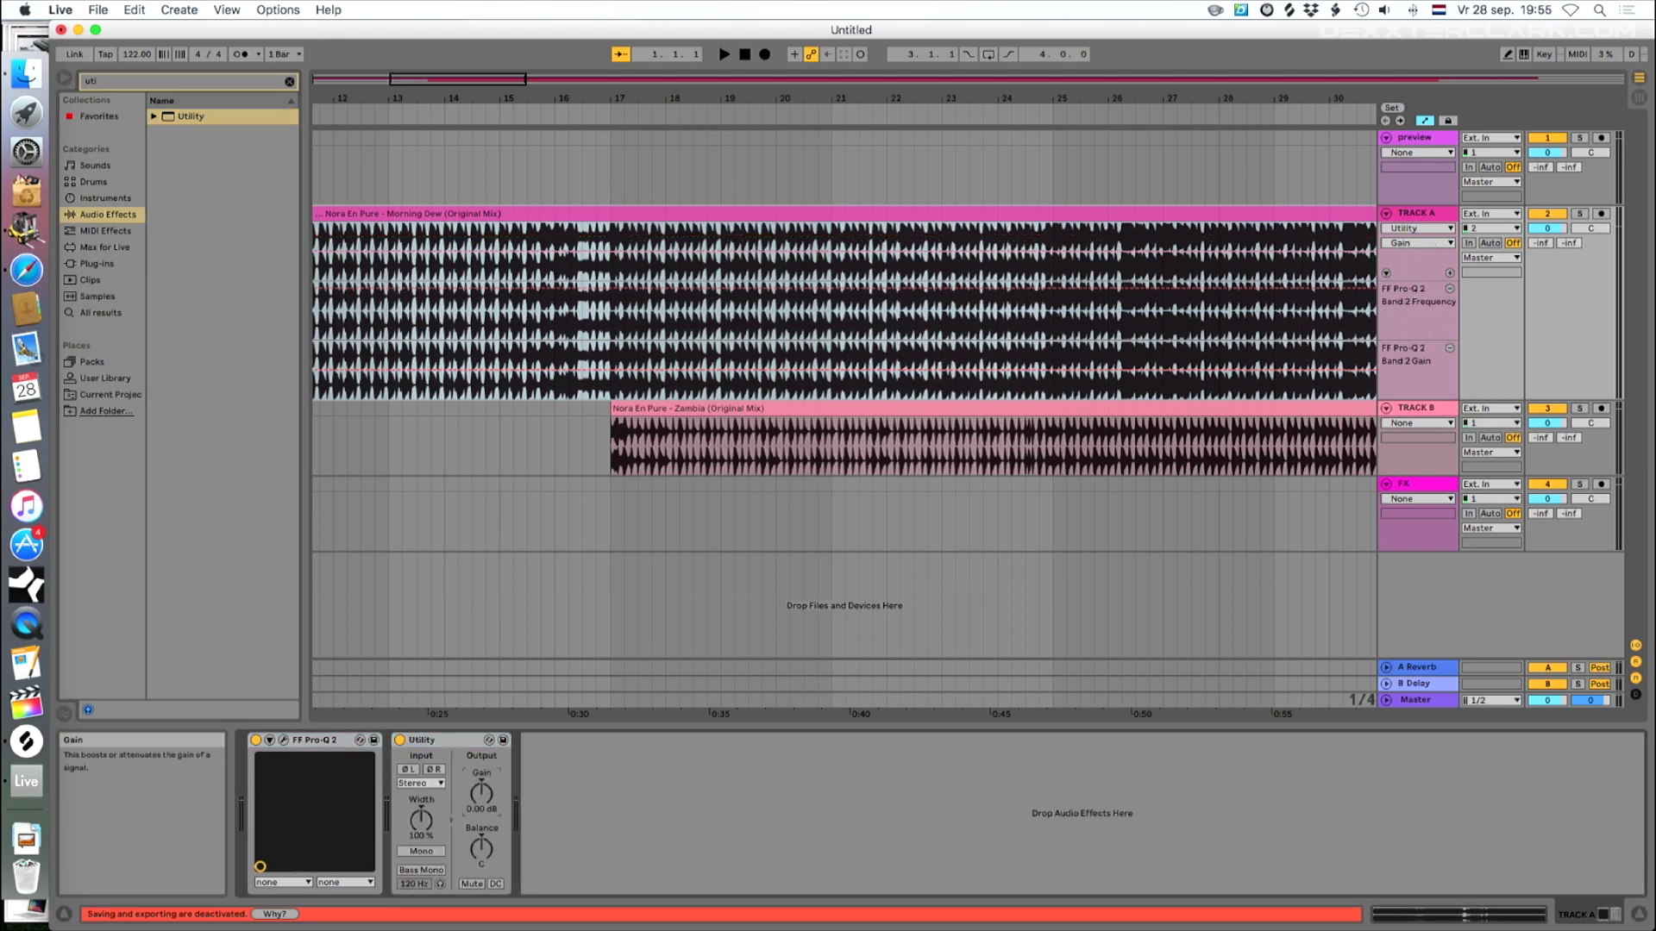
pyautogui.click(481, 792)
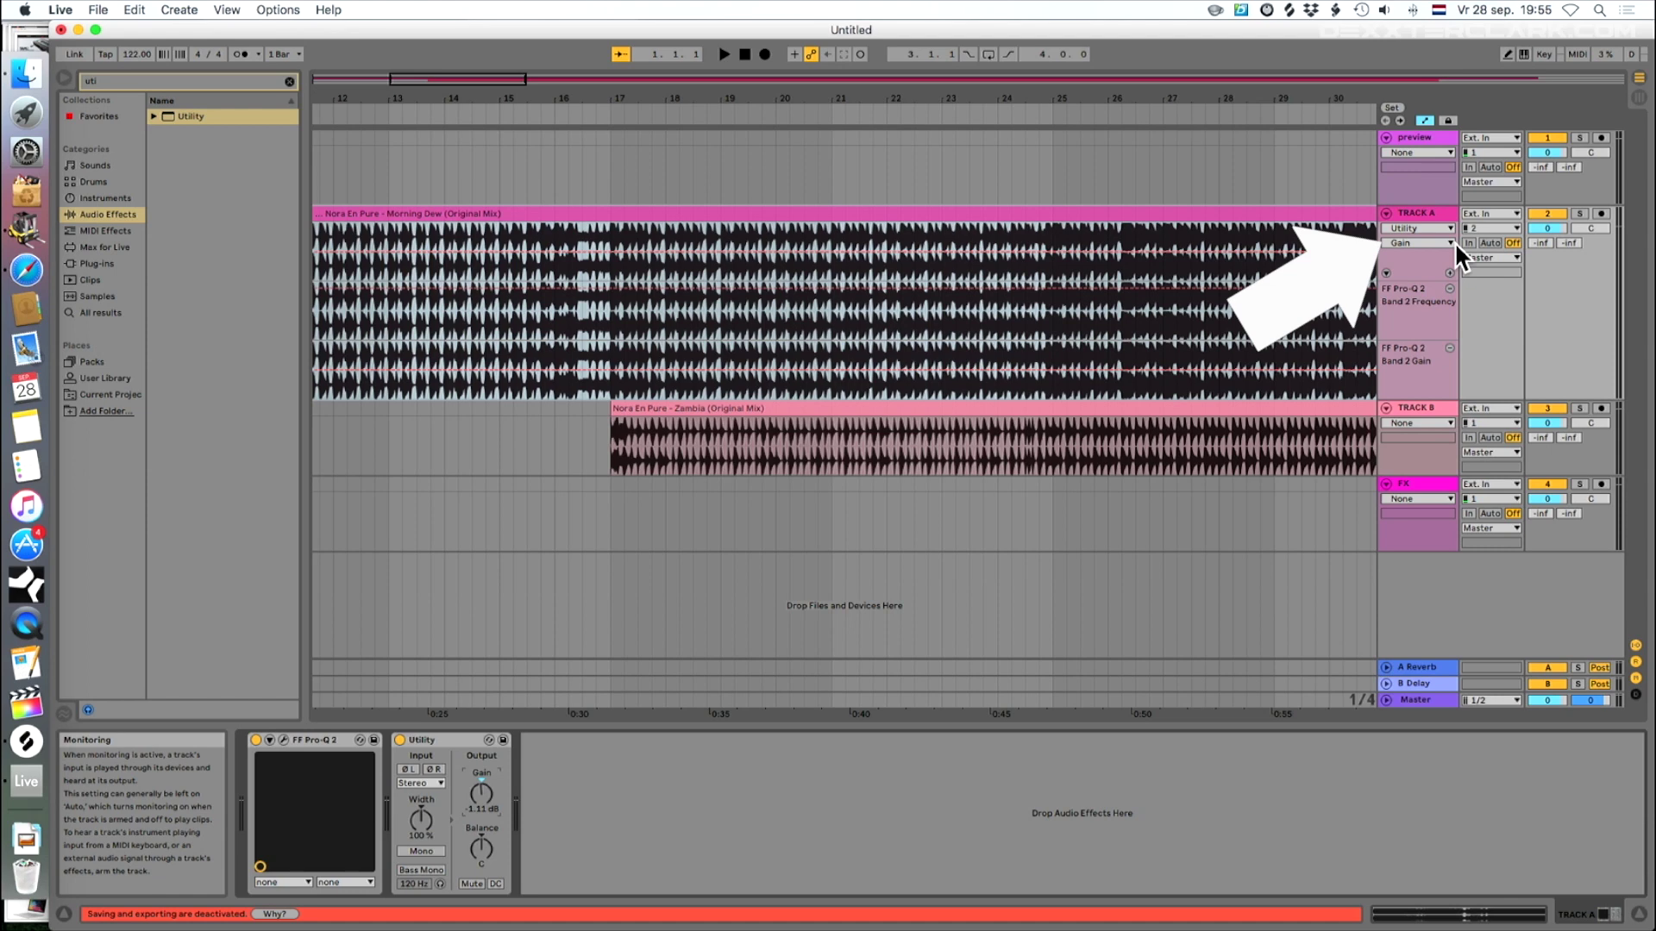
pyautogui.click(1450, 271)
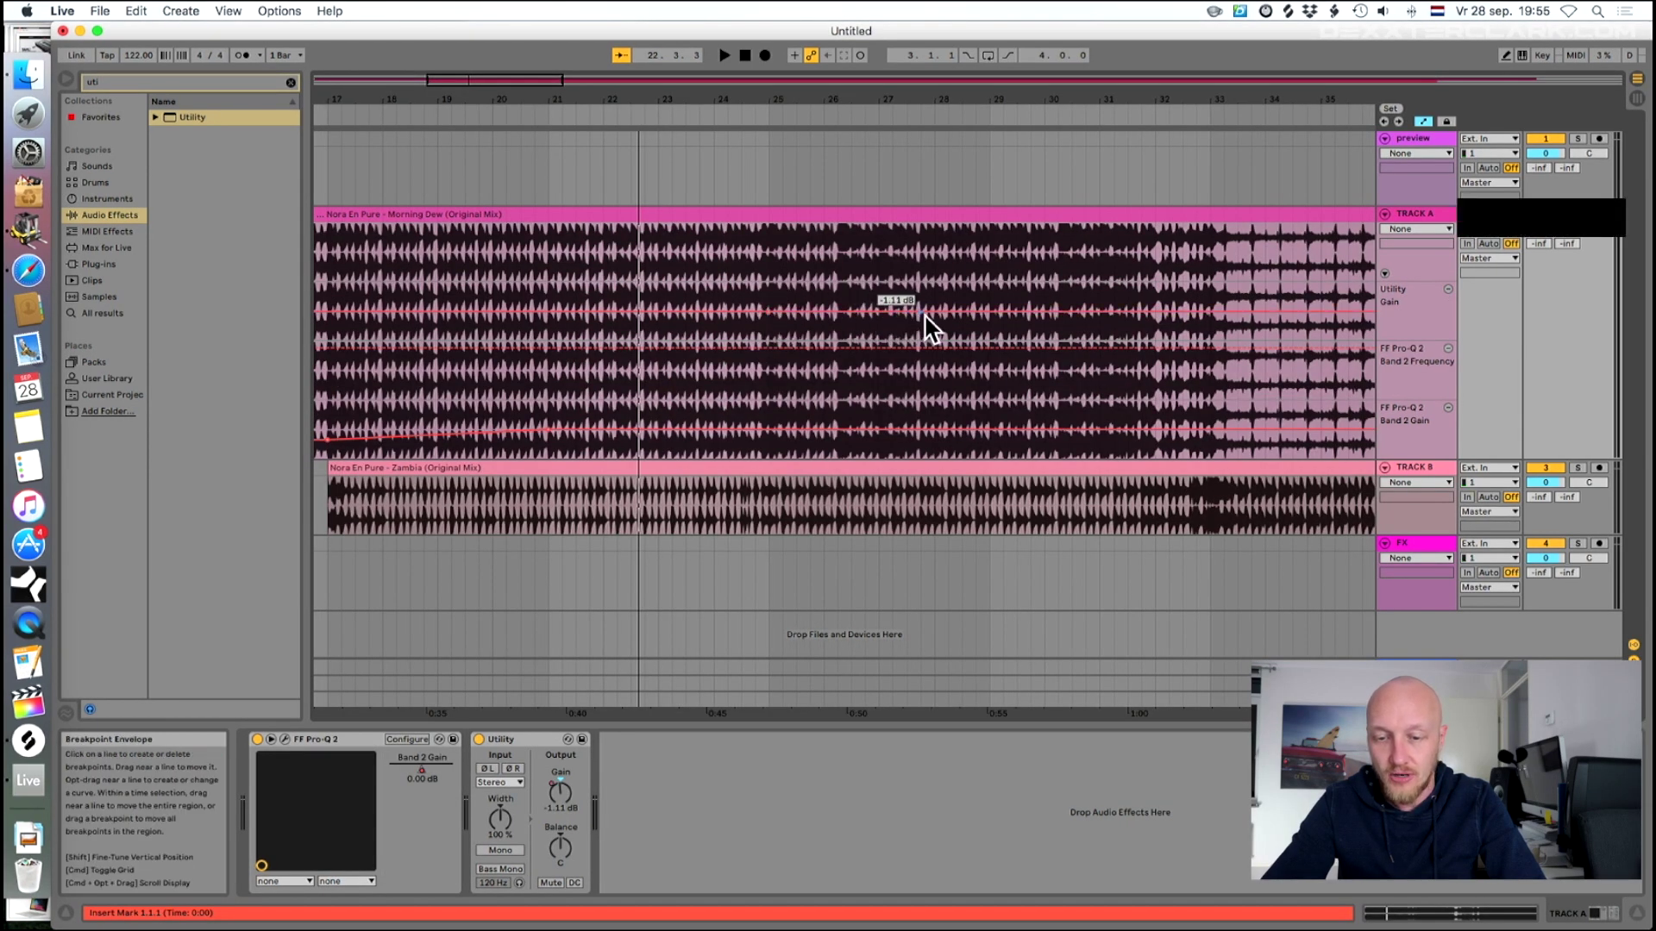
# - Fade Morning Dew's Utility gain down to -inf dB, play it back, and place Zambia on the preview track at bar 65
pyautogui.moveTo(990, 313); pyautogui.dragTo(990, 316)
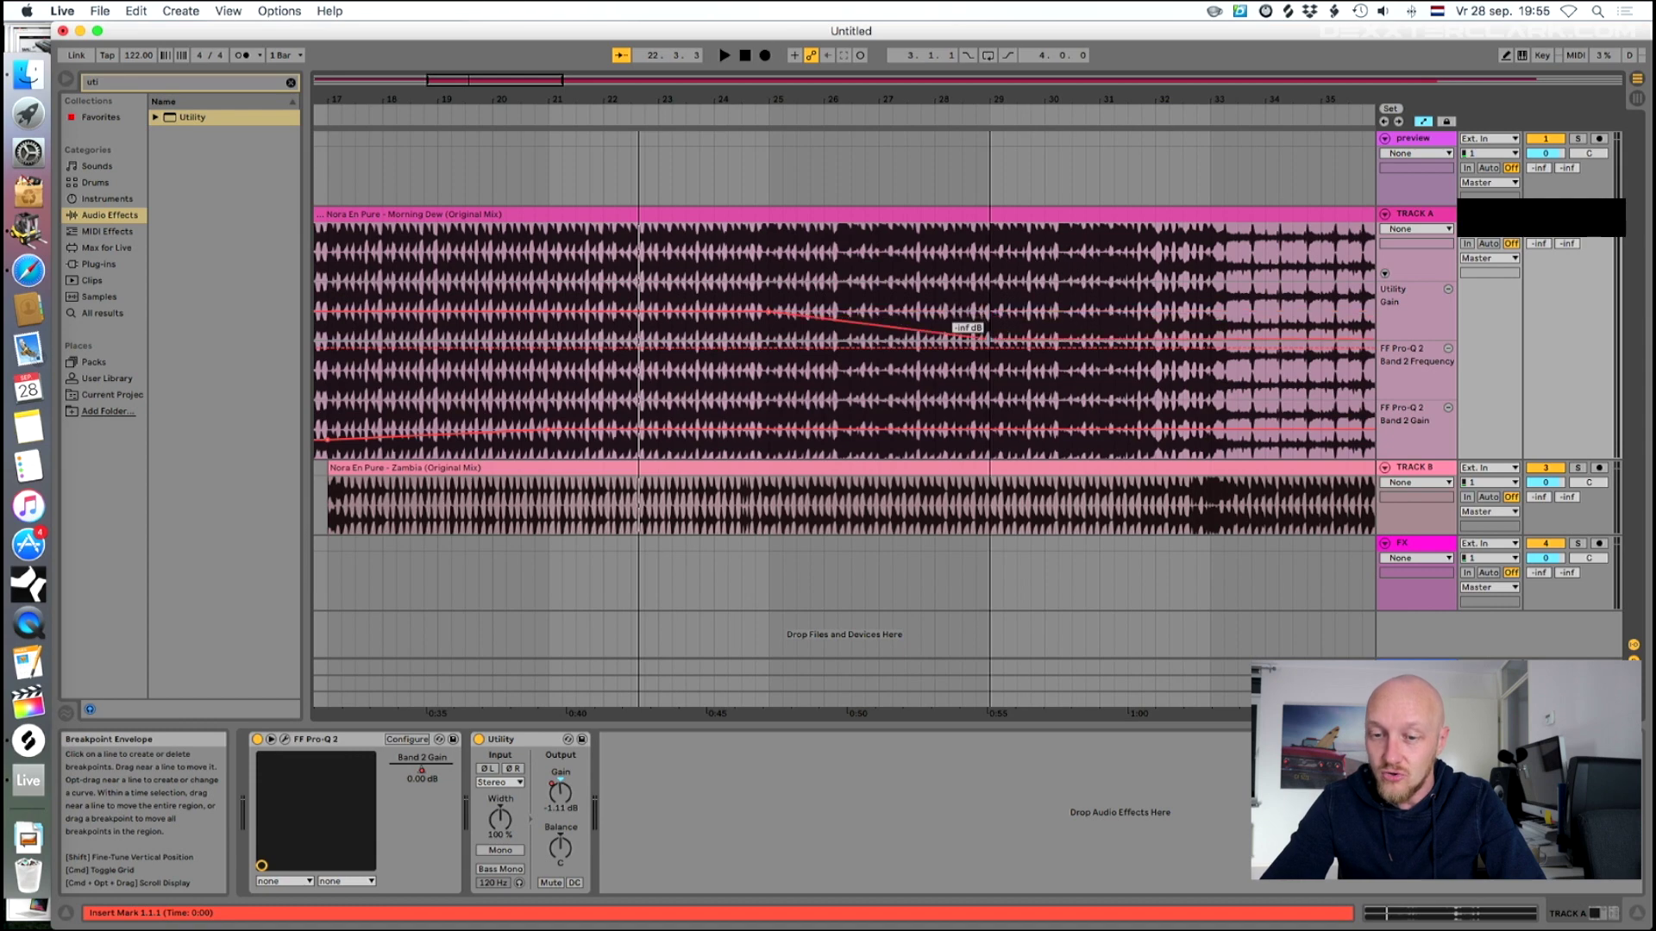
pyautogui.press('space')
pyautogui.hscroll(10, 945, 181)
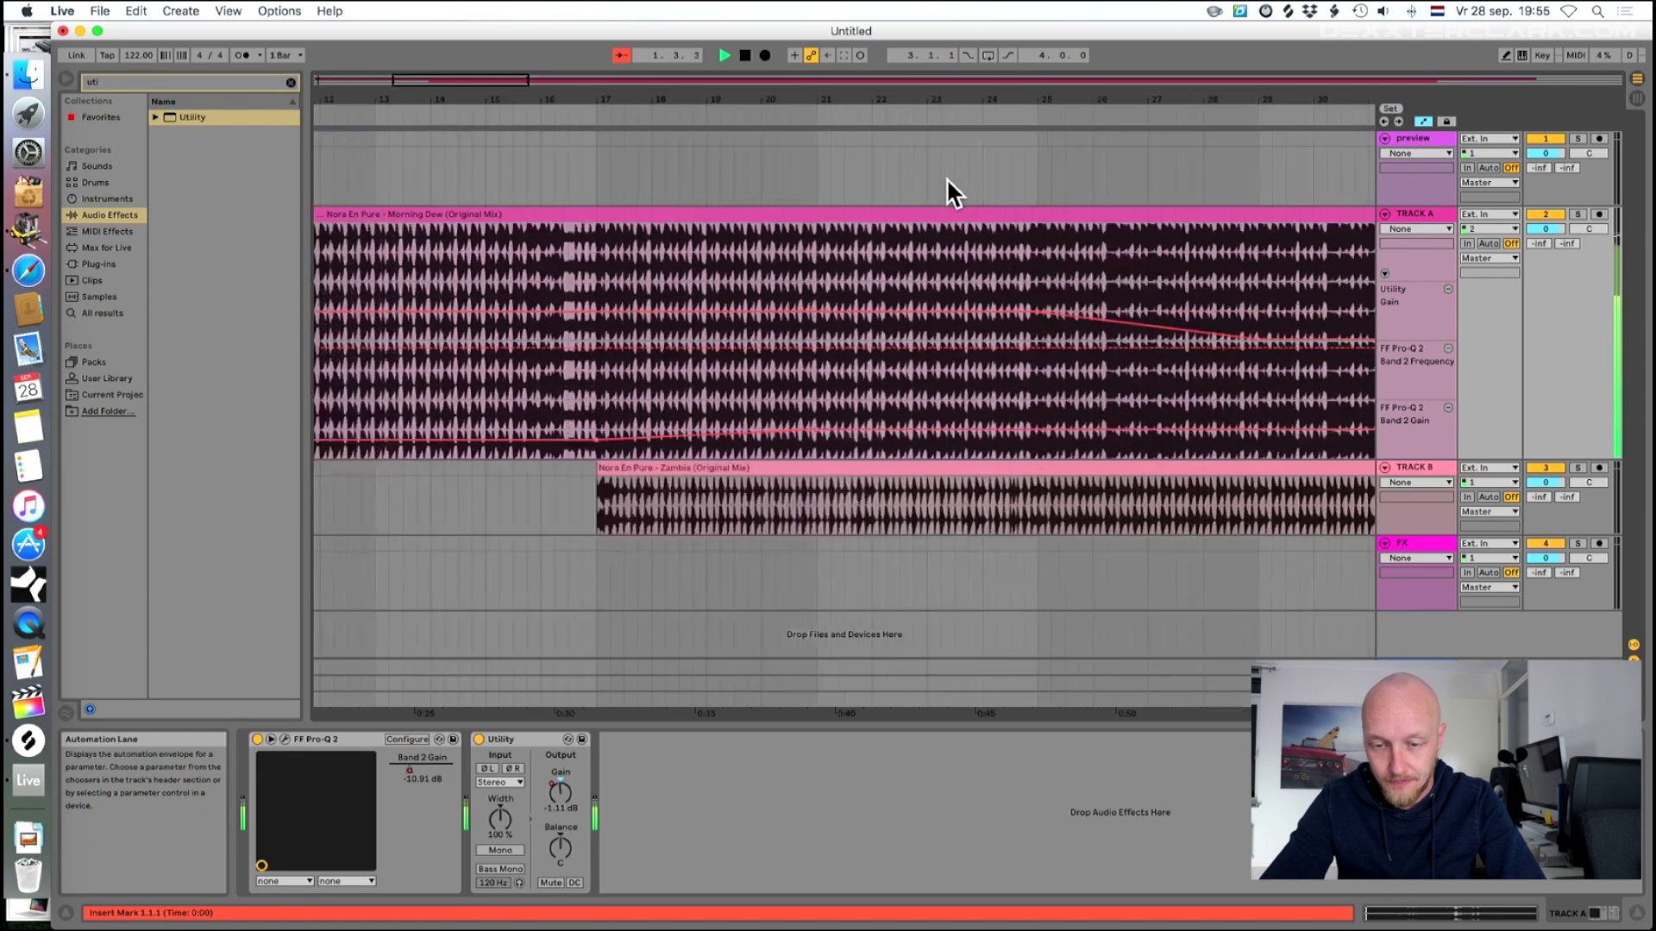
pyautogui.click(584, 110)
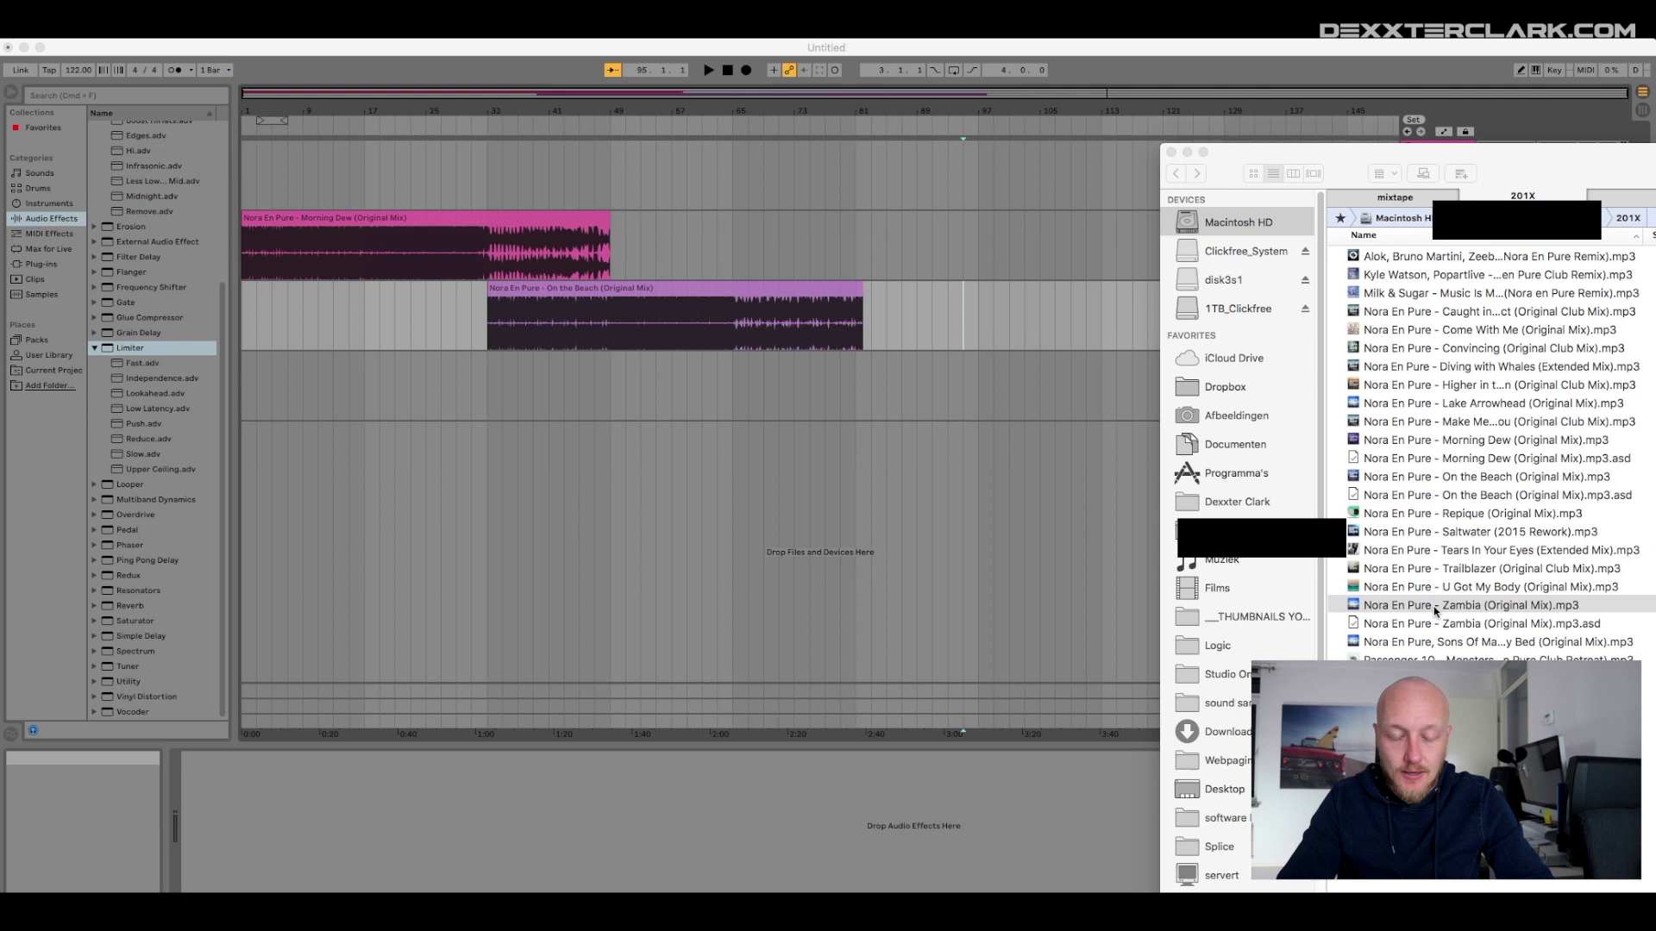
pyautogui.moveTo(1423, 605)
pyautogui.mouseDown()
pyautogui.moveTo(1208, 561)
pyautogui.moveTo(843, 231)
pyautogui.moveTo(736, 177)
pyautogui.moveTo(757, 177)
pyautogui.moveTo(742, 168)
pyautogui.moveTo(756, 155)
pyautogui.moveTo(742, 167)
pyautogui.mouseUp()
# - Delete Zambia past bar 97, then move the remaining bars 65–97 clip onto TRACK A
pyautogui.click(980, 197)
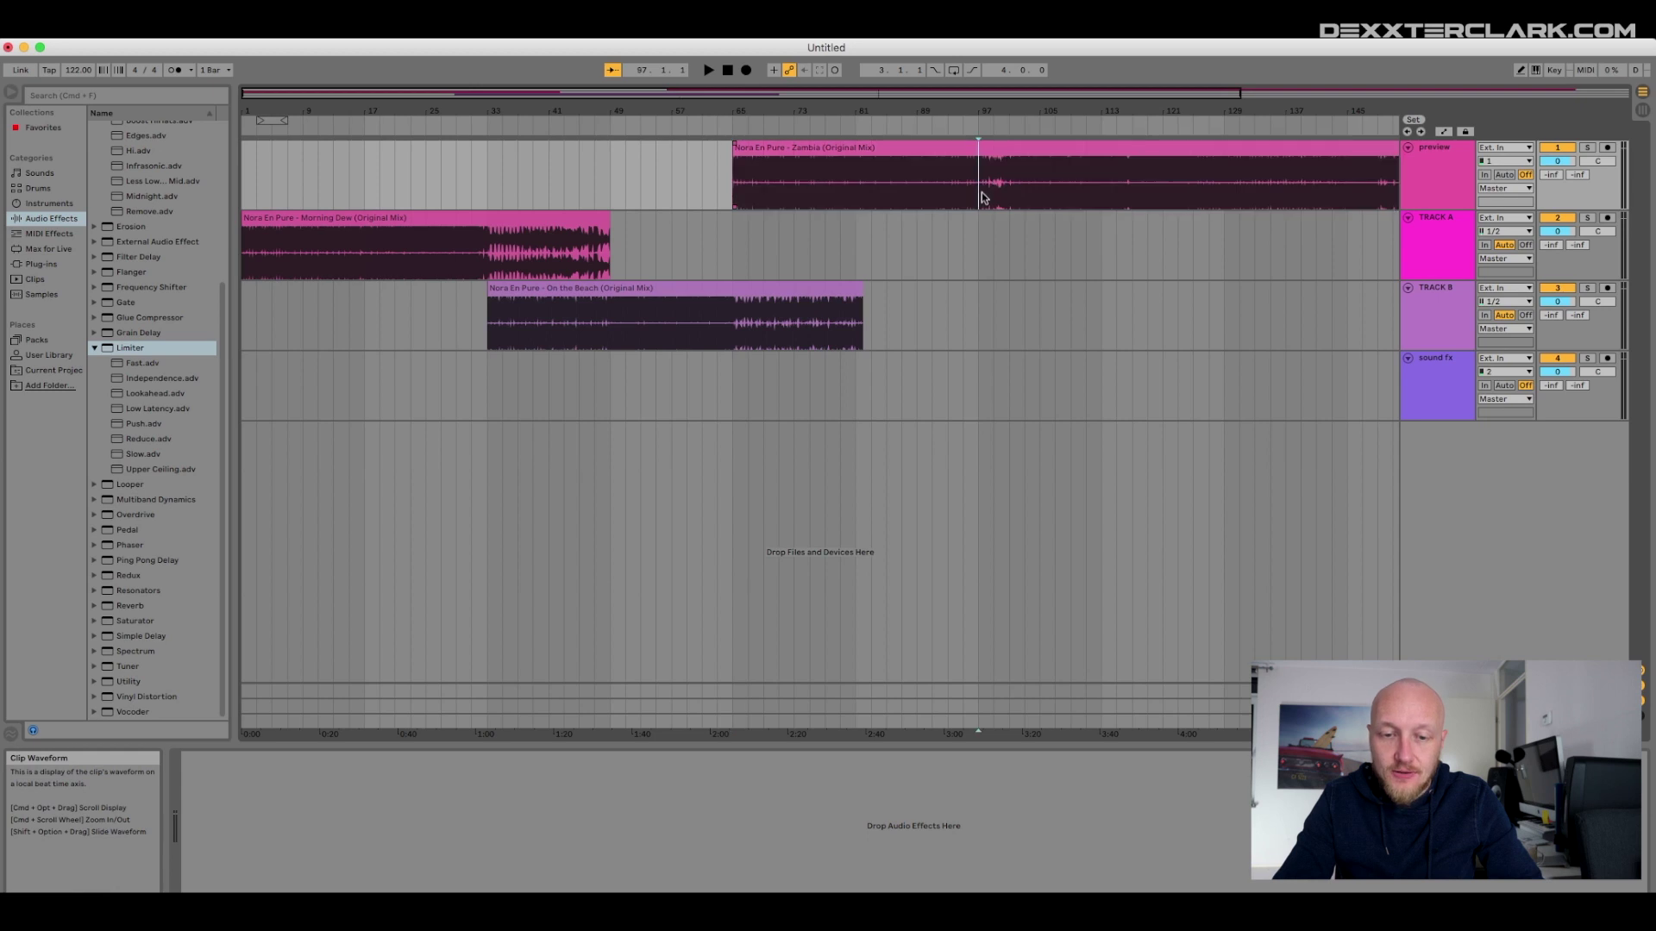
pyautogui.moveTo(980, 163); pyautogui.dragTo(1225, 173)
pyautogui.press('Delete')
pyautogui.click(1234, 161)
pyautogui.press('Delete')
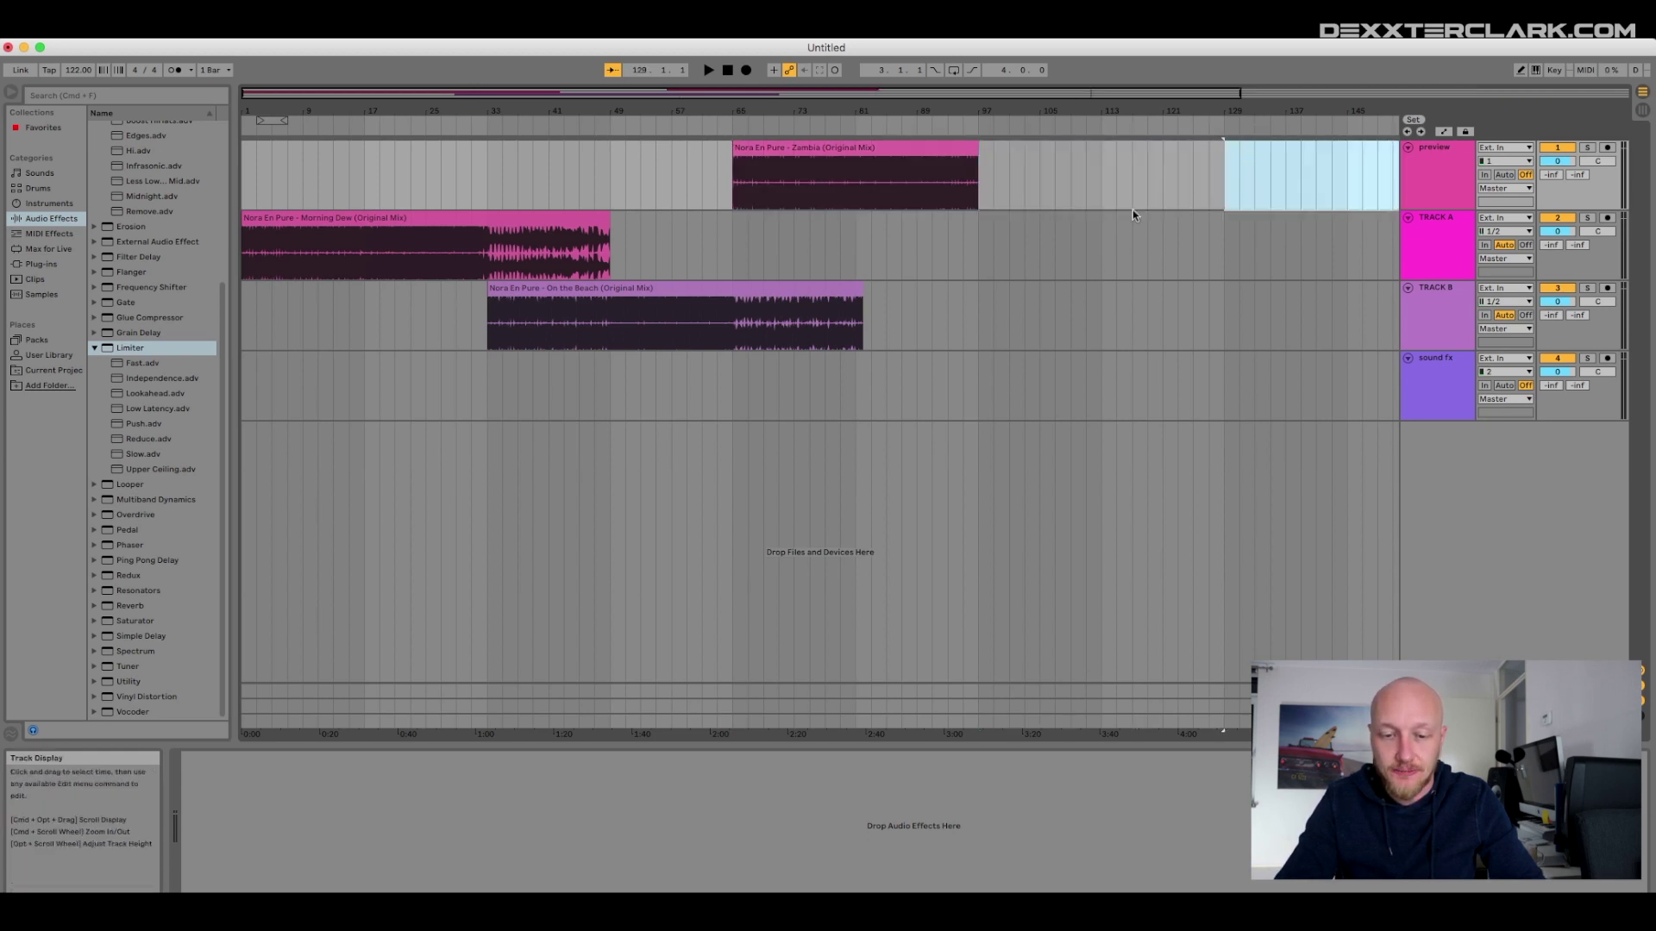
pyautogui.moveTo(758, 149); pyautogui.dragTo(750, 218)
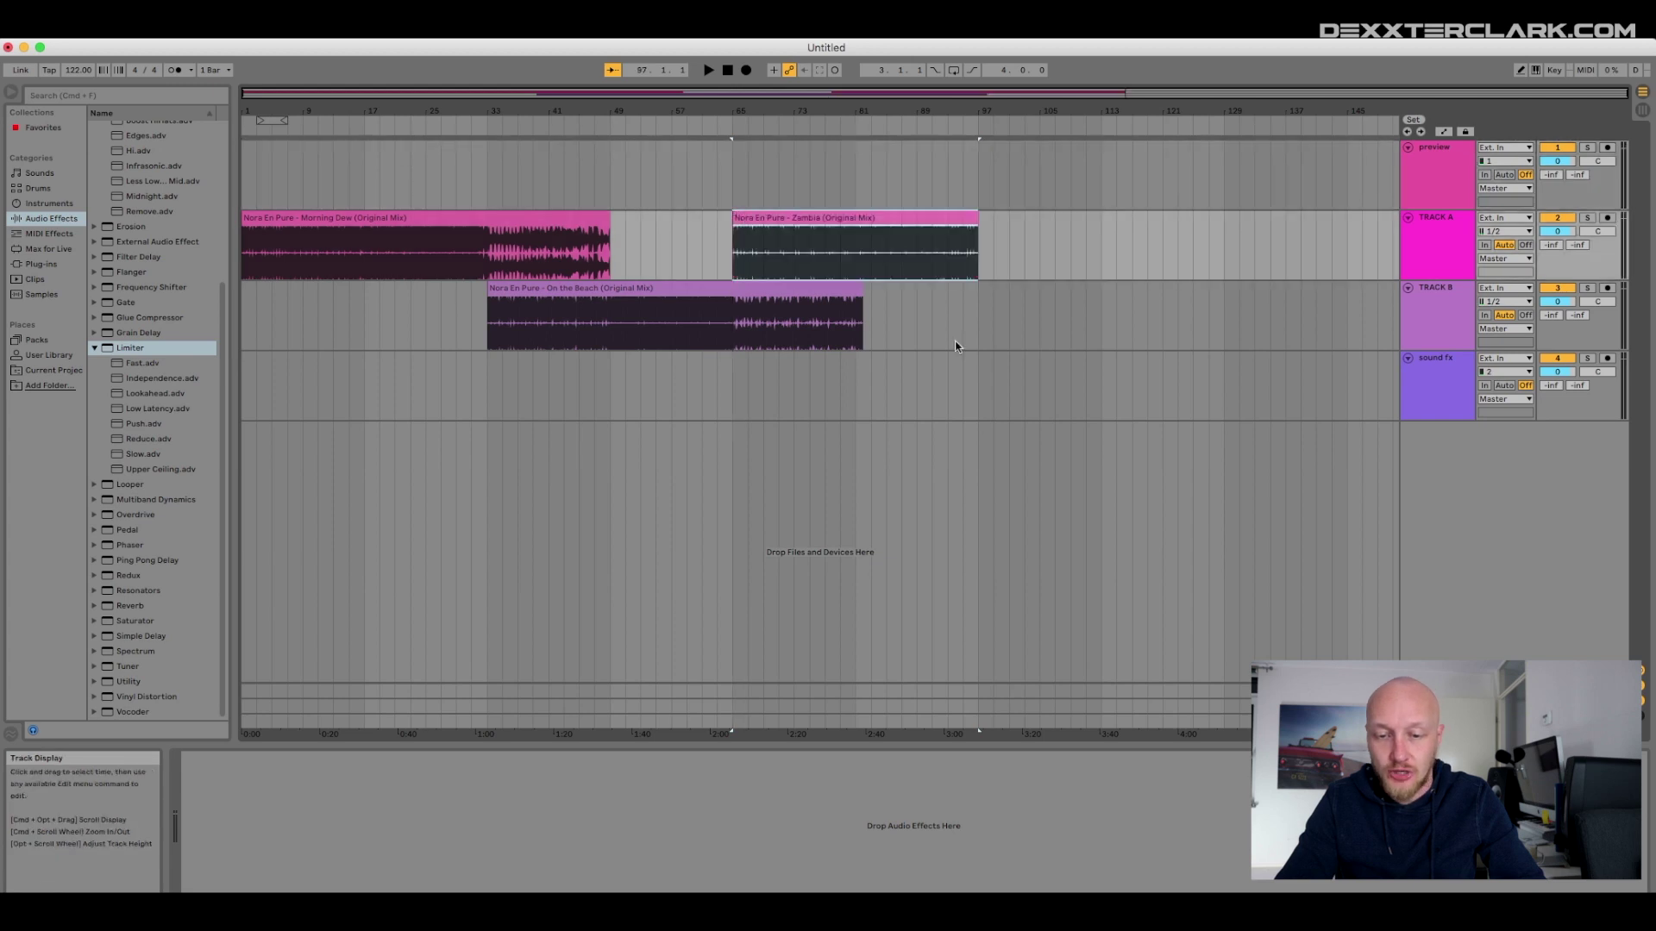